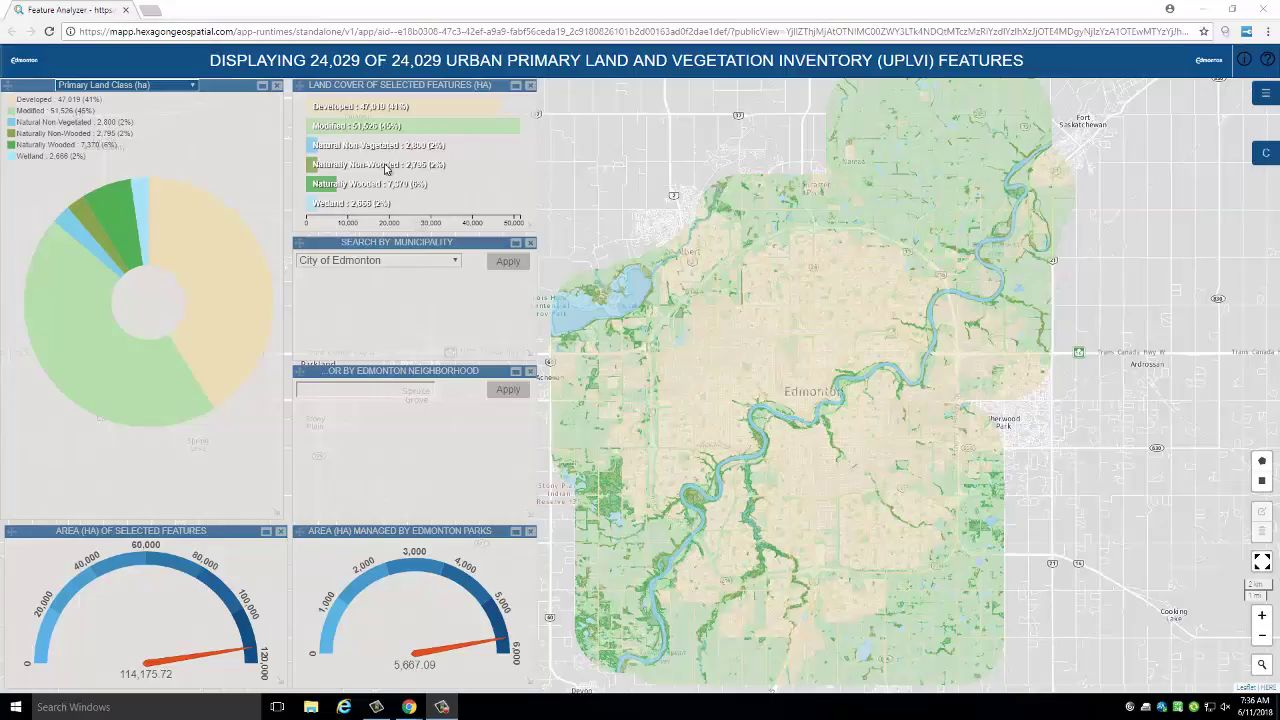
# Filter the land class chart to Developed, add Modified, then clear the land class selection.
pyautogui.click(232, 286)
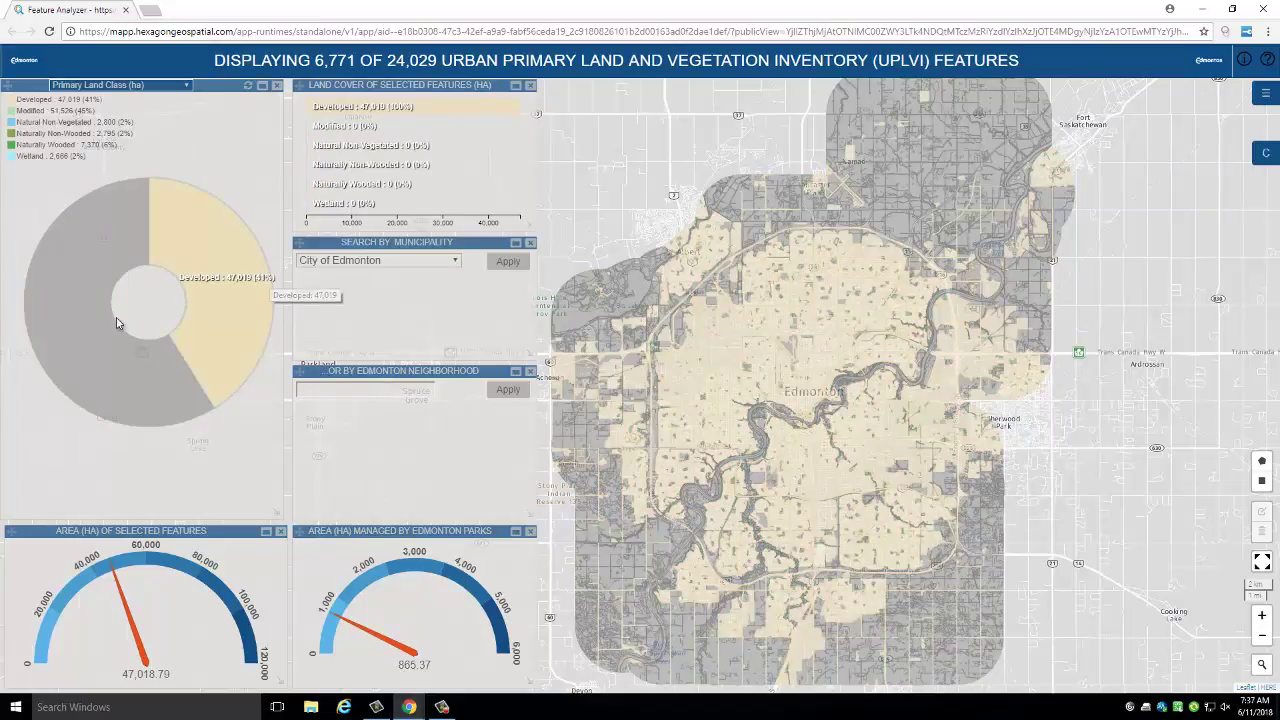
pyautogui.click(78, 363)
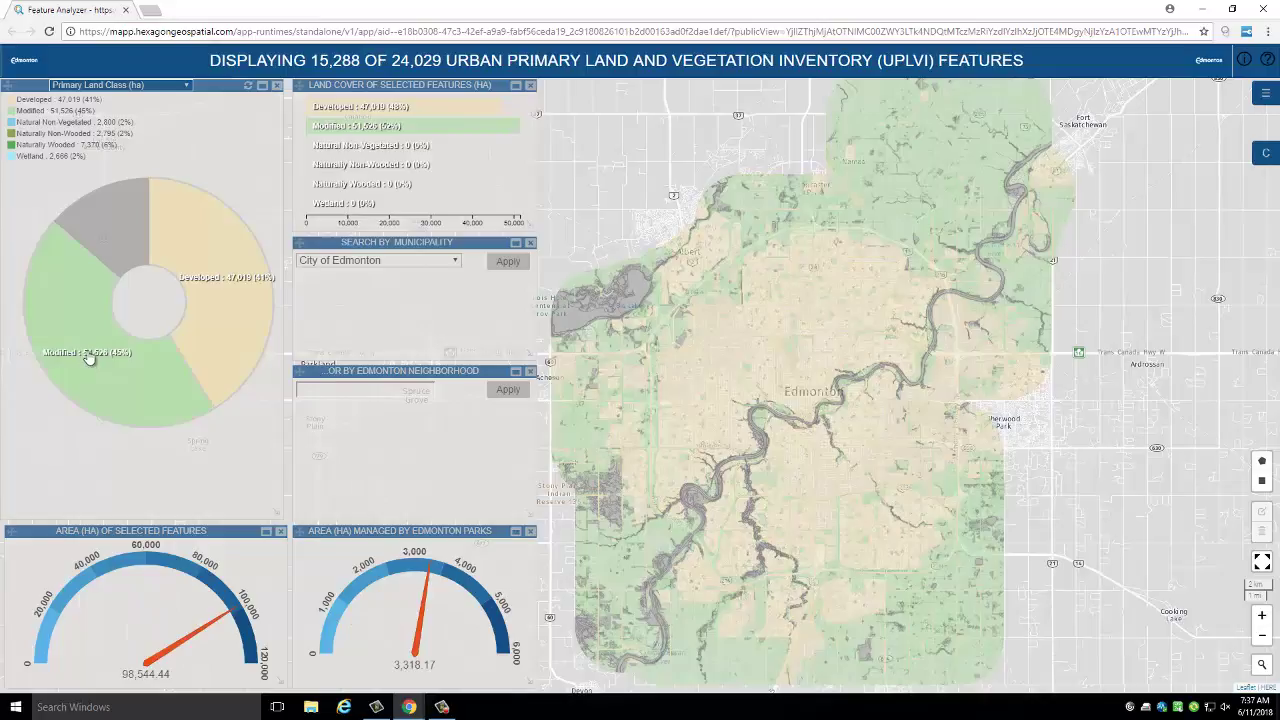
pyautogui.click(247, 87)
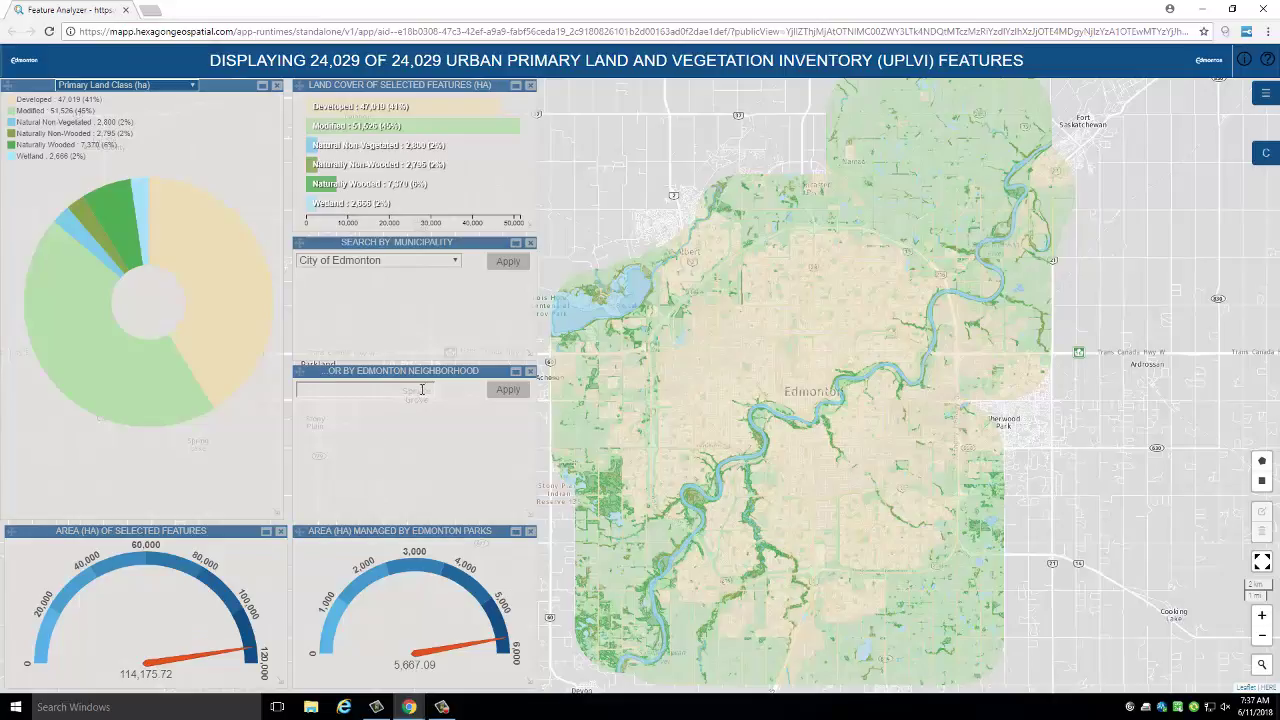
# Apply a City of Edmonton municipality filter, leaving 18,612 features.
pyautogui.click(455, 262)
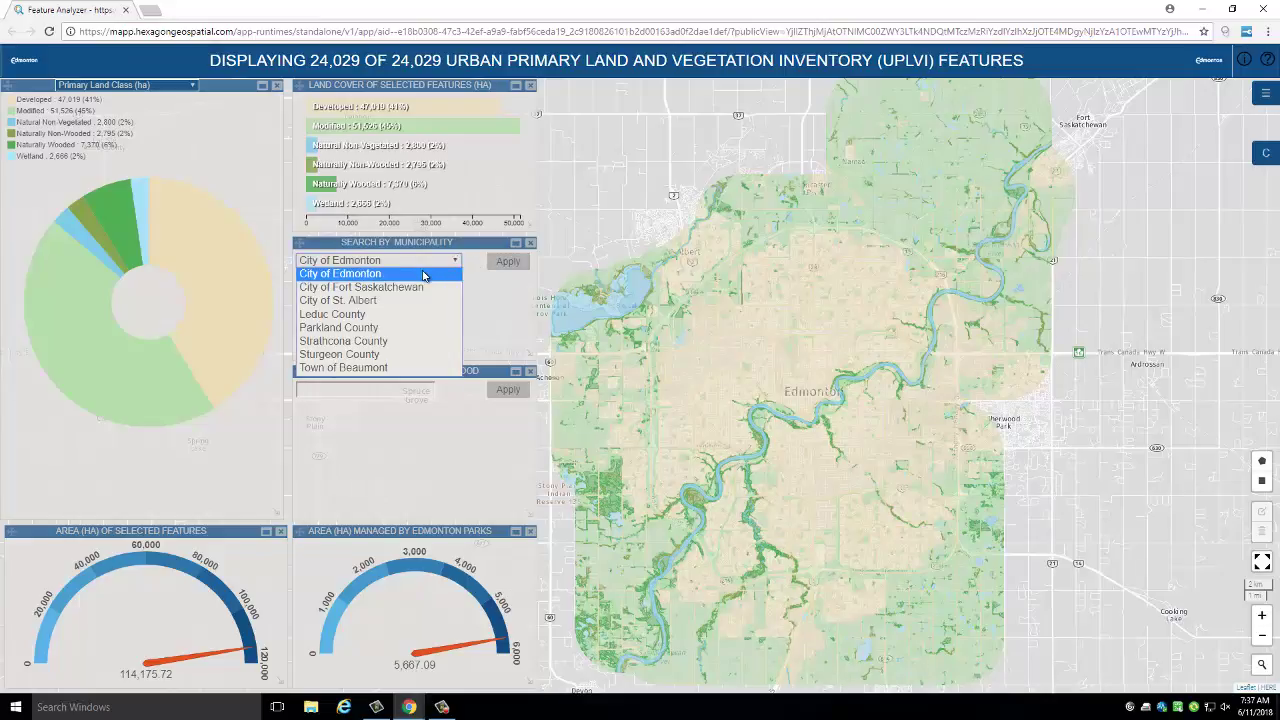
pyautogui.click(423, 274)
pyautogui.click(508, 261)
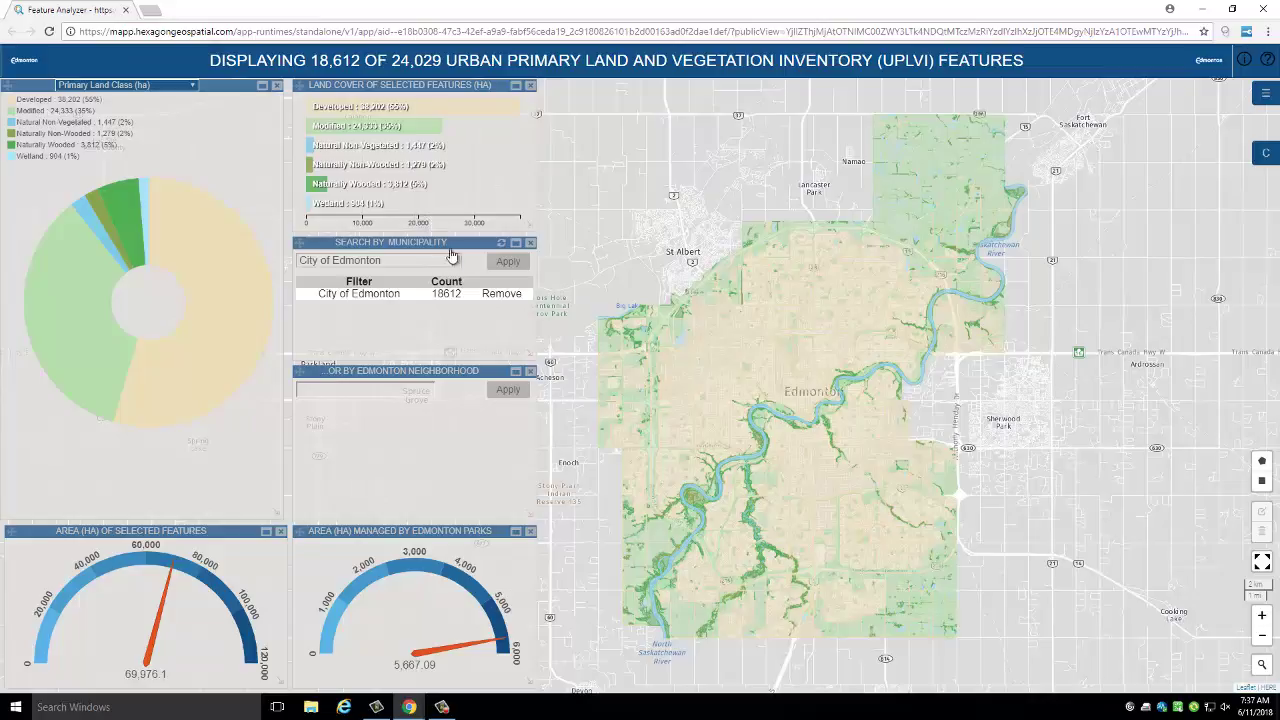
# Search 'de' in the neighbourhood box and apply the Decoteau filter, leaving 622 features.
pyautogui.click(397, 391)
pyautogui.write('de')
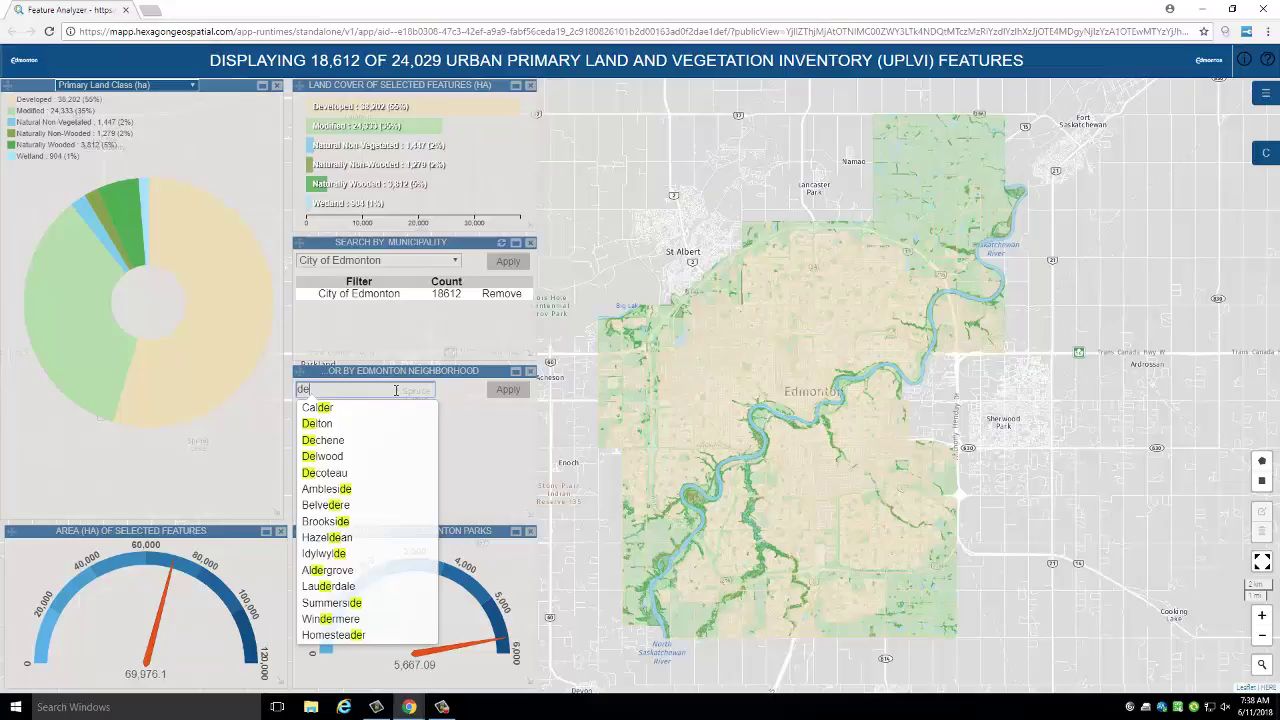
pyautogui.click(370, 477)
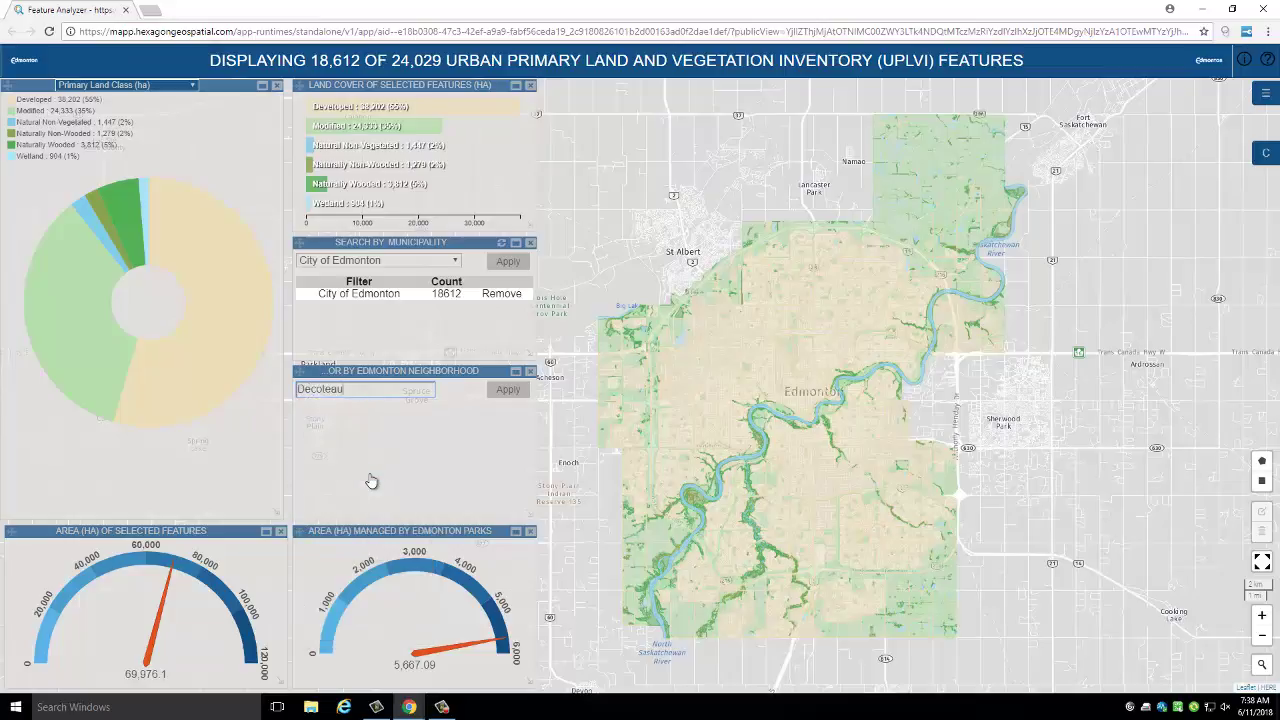
pyautogui.click(507, 390)
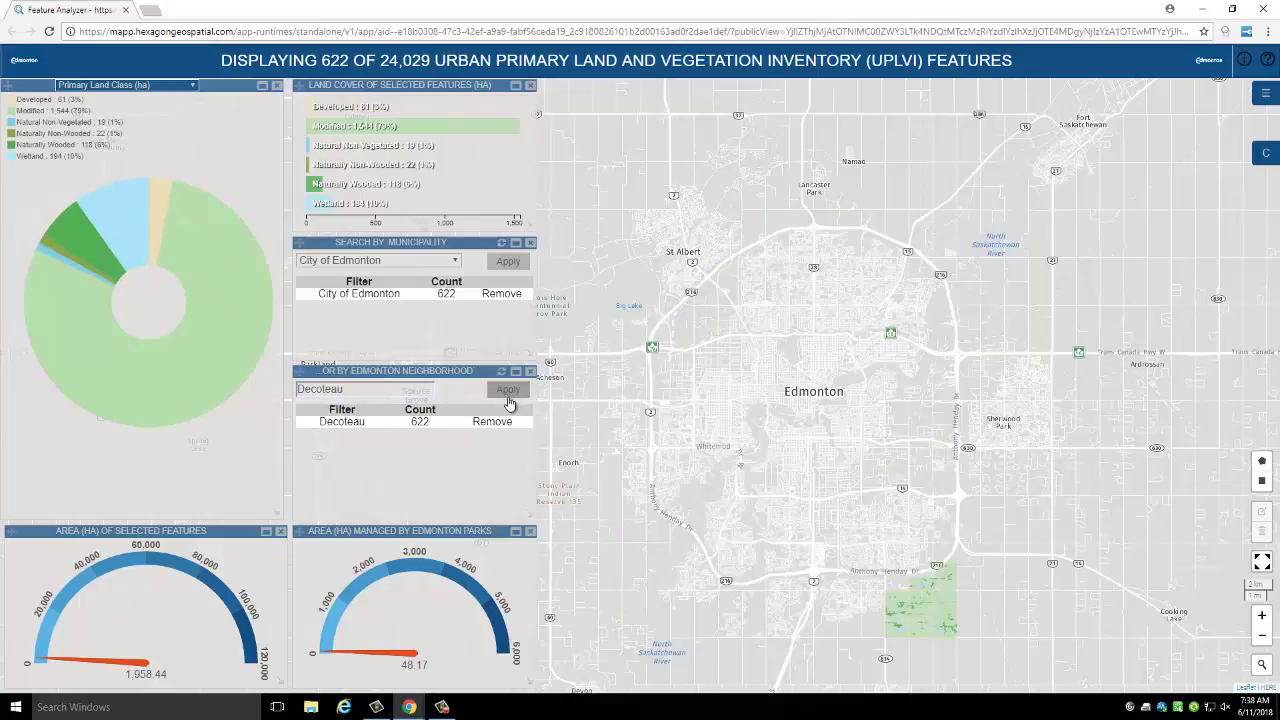
# Zoom the map to the Decoteau features and pan to show Ivor Dent Sports Park.
pyautogui.click(1262, 563)
pyautogui.moveTo(721, 450); pyautogui.dragTo(920, 449)
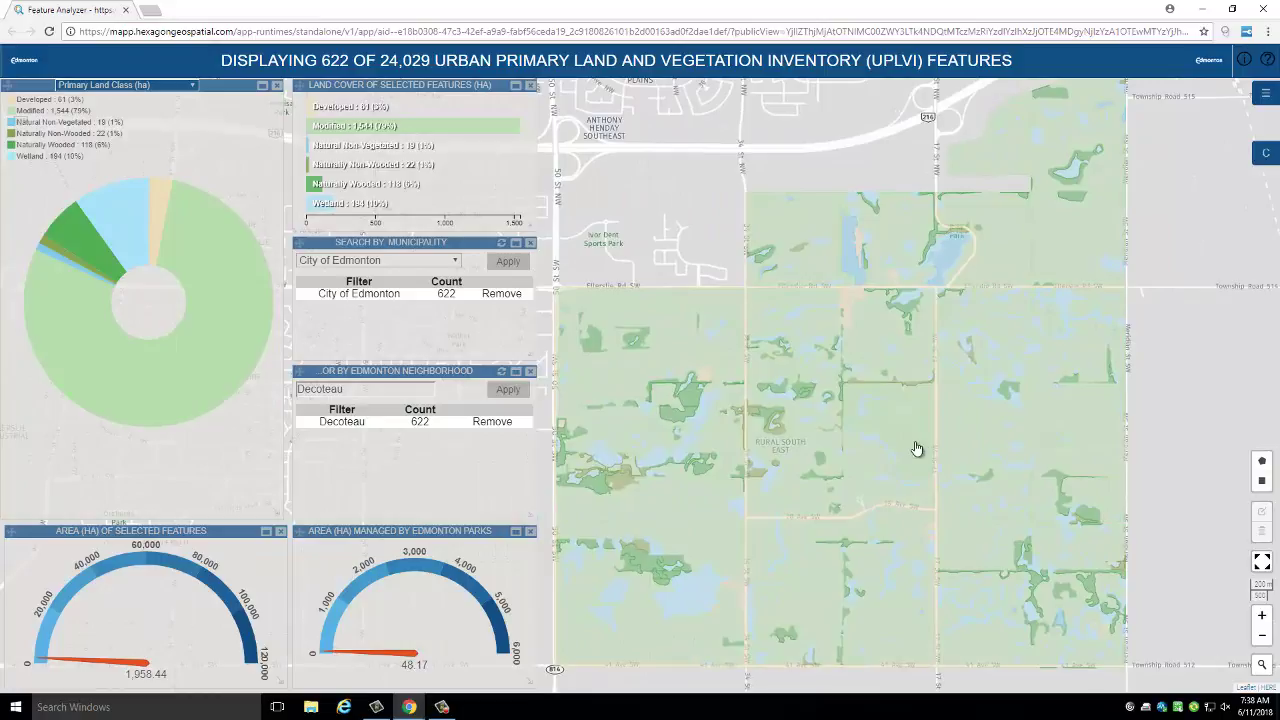
pyautogui.click(1262, 616)
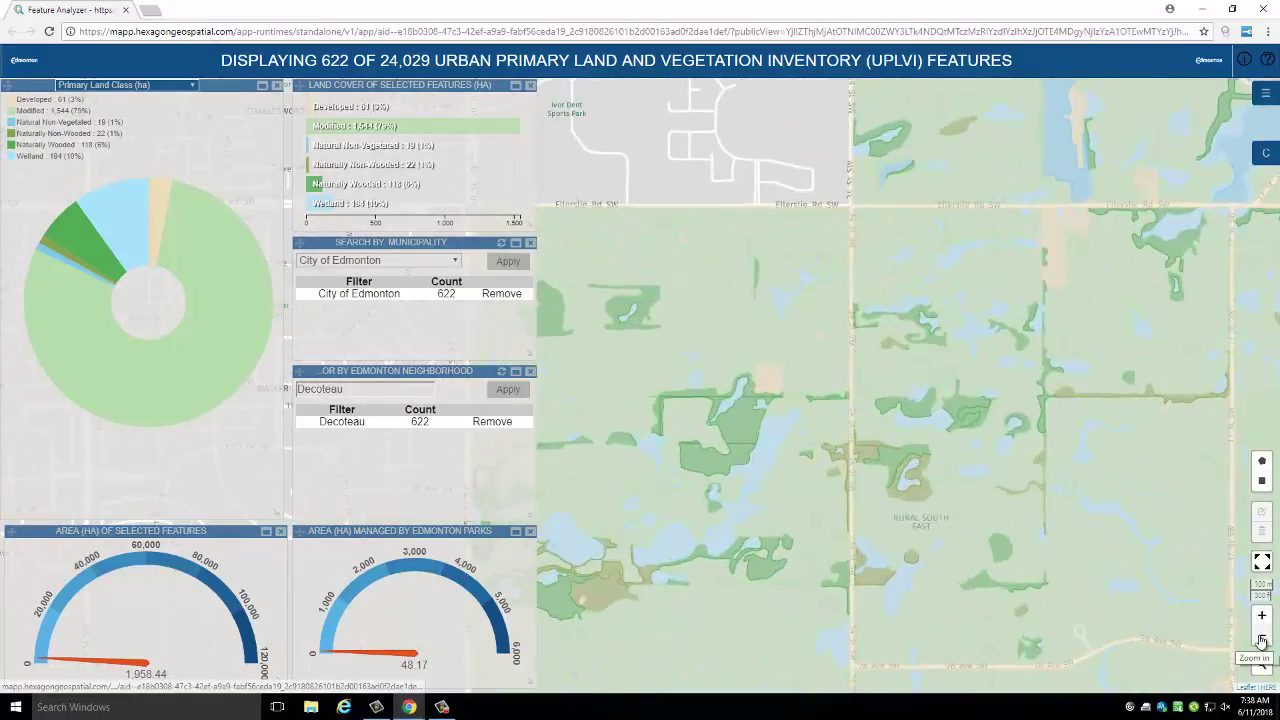
pyautogui.click(1262, 640)
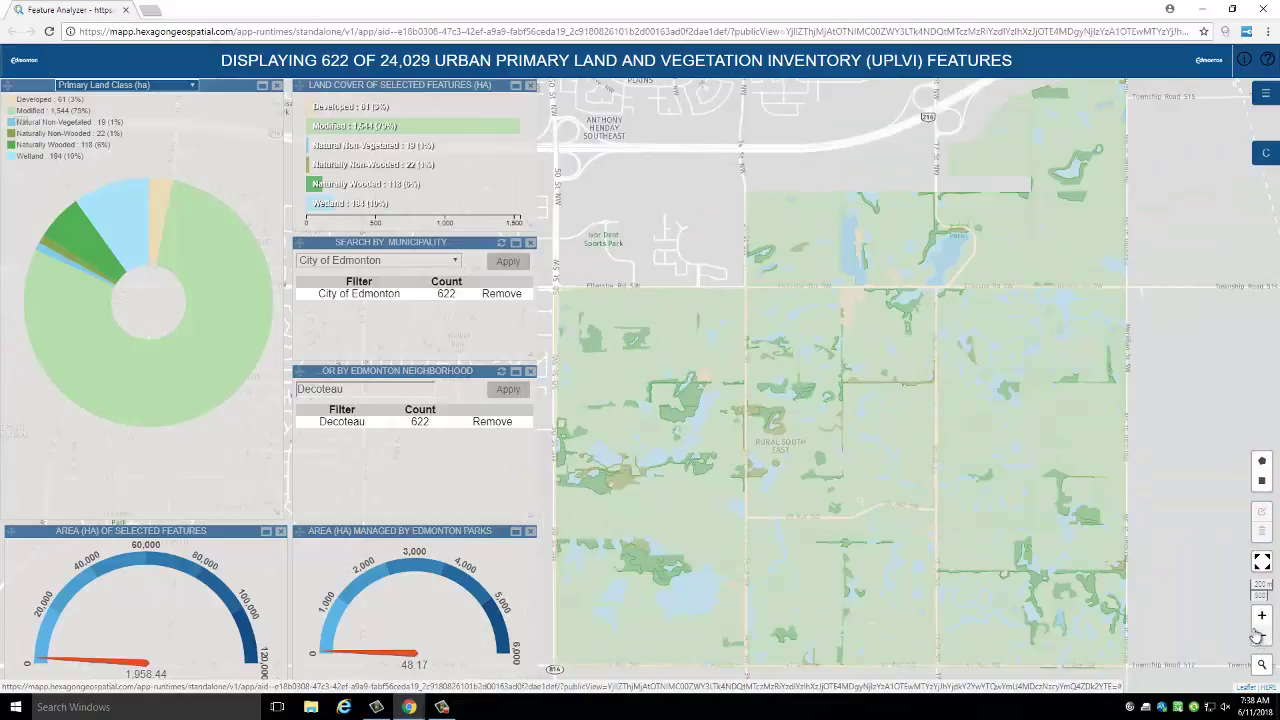
pyautogui.scroll(-1, 946, 466)
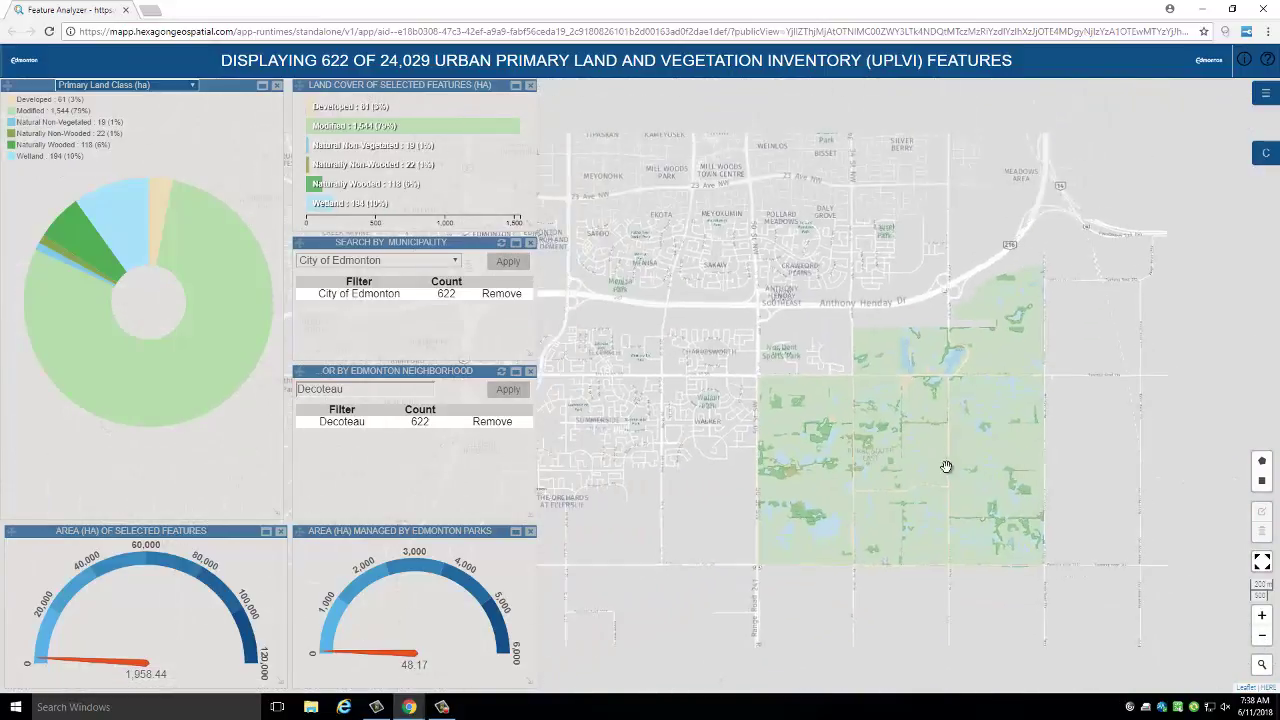
pyautogui.scroll(2, 946, 466)
pyautogui.scroll(-1, 960, 478)
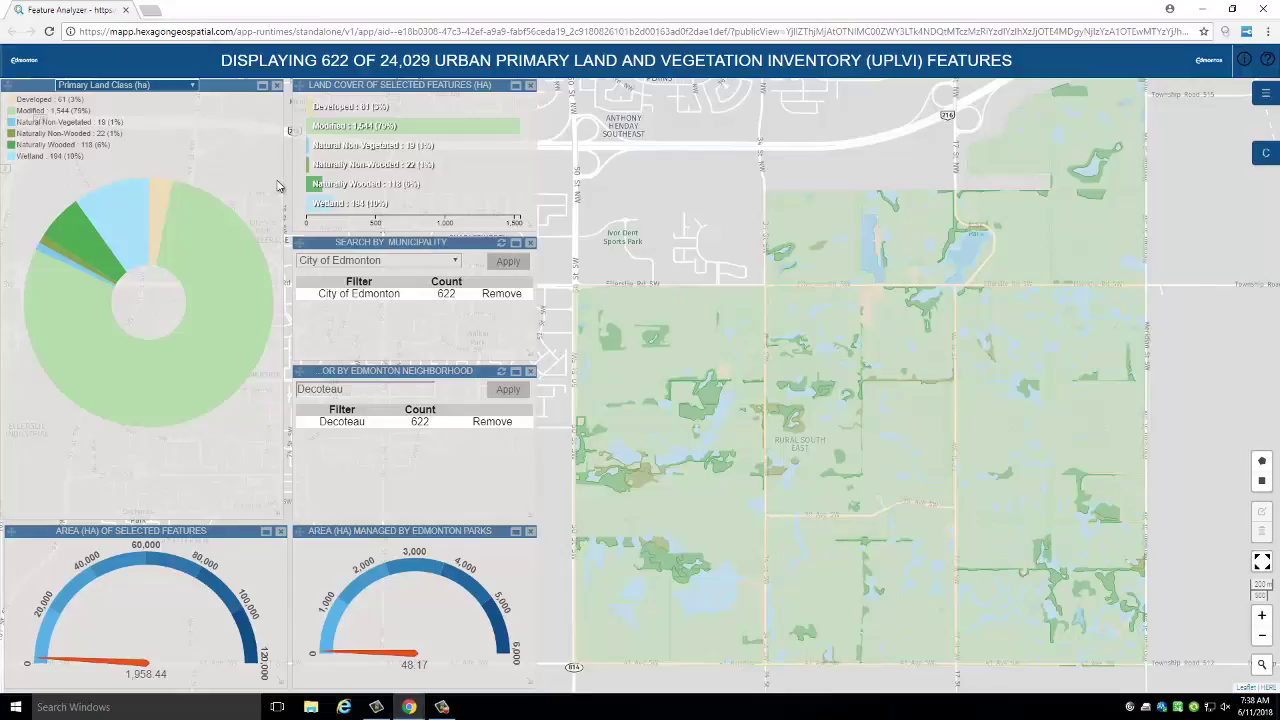
# Break the pie chart down by Vegetation Stand Type, Primary Natural Tree Species, Wetland Type, then Primary Site Type.
pyautogui.click(193, 87)
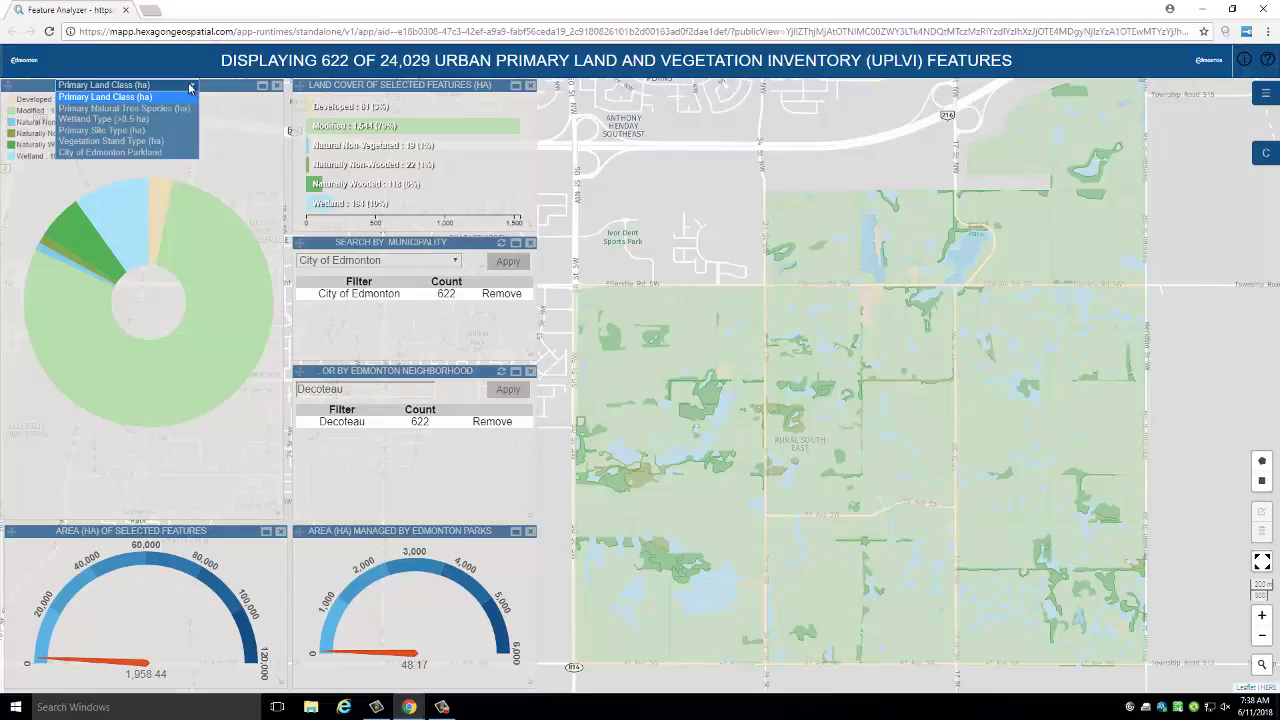
pyautogui.click(157, 141)
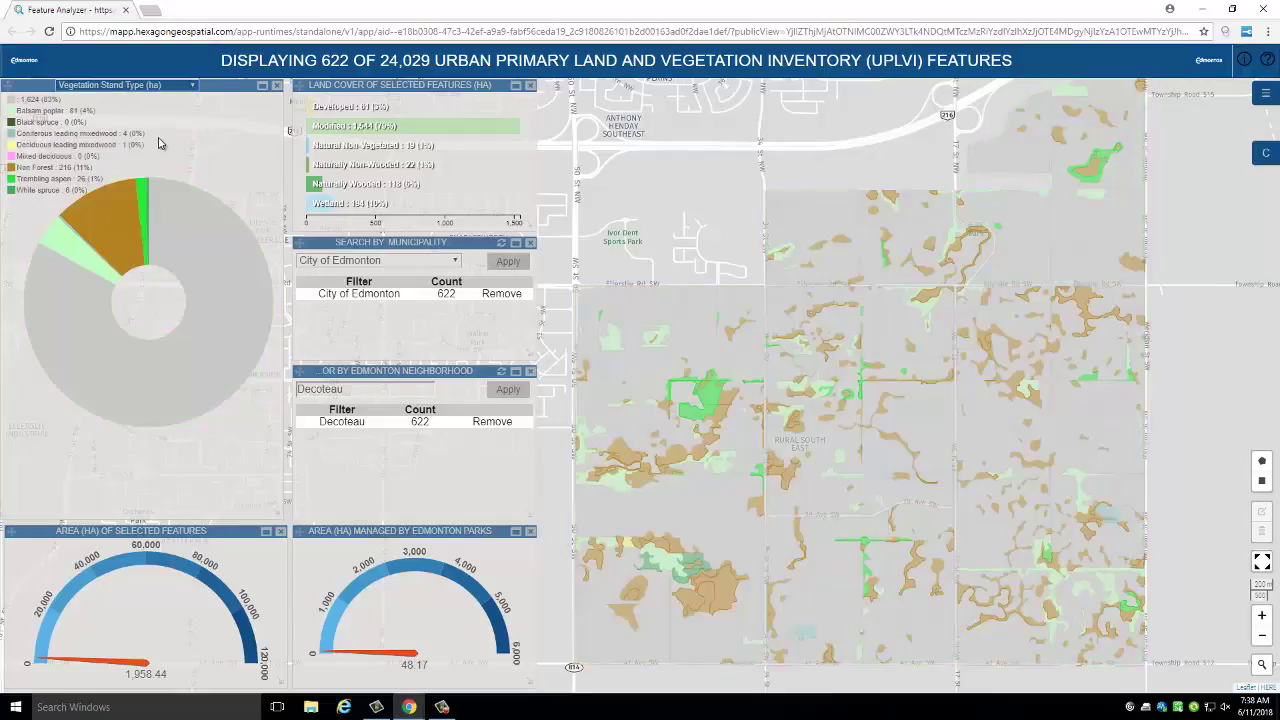
pyautogui.click(157, 87)
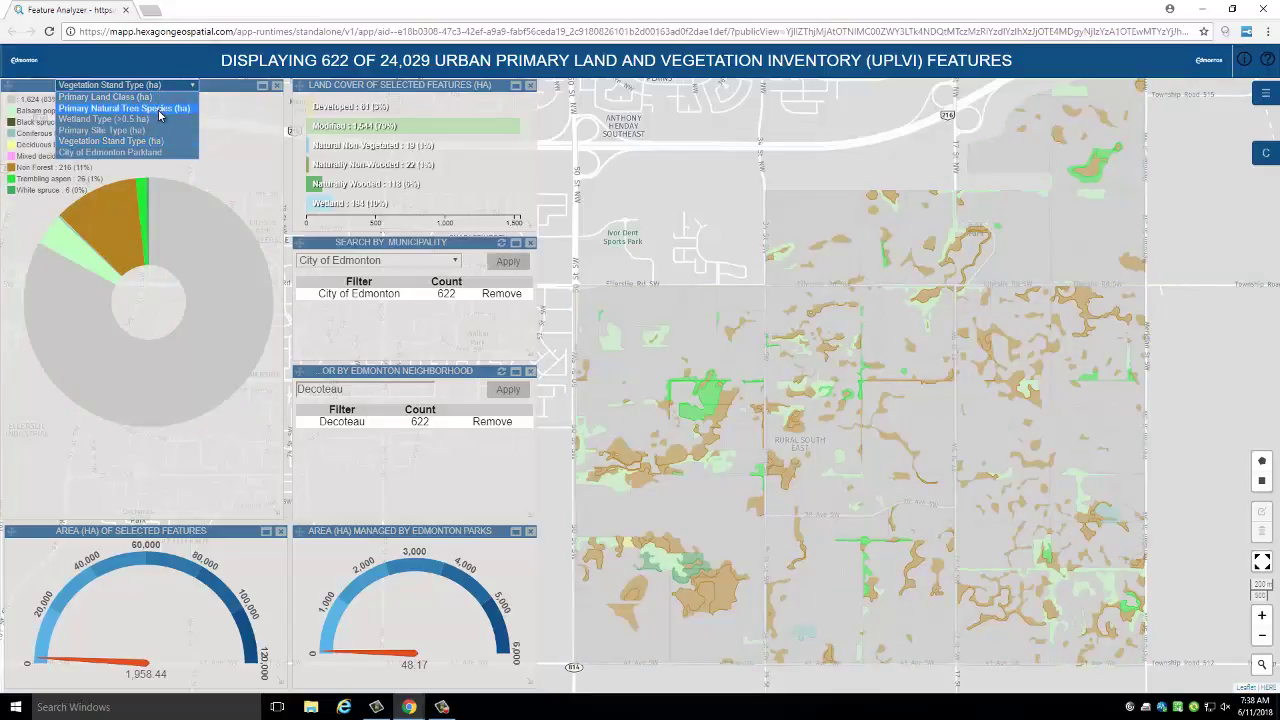
pyautogui.click(163, 110)
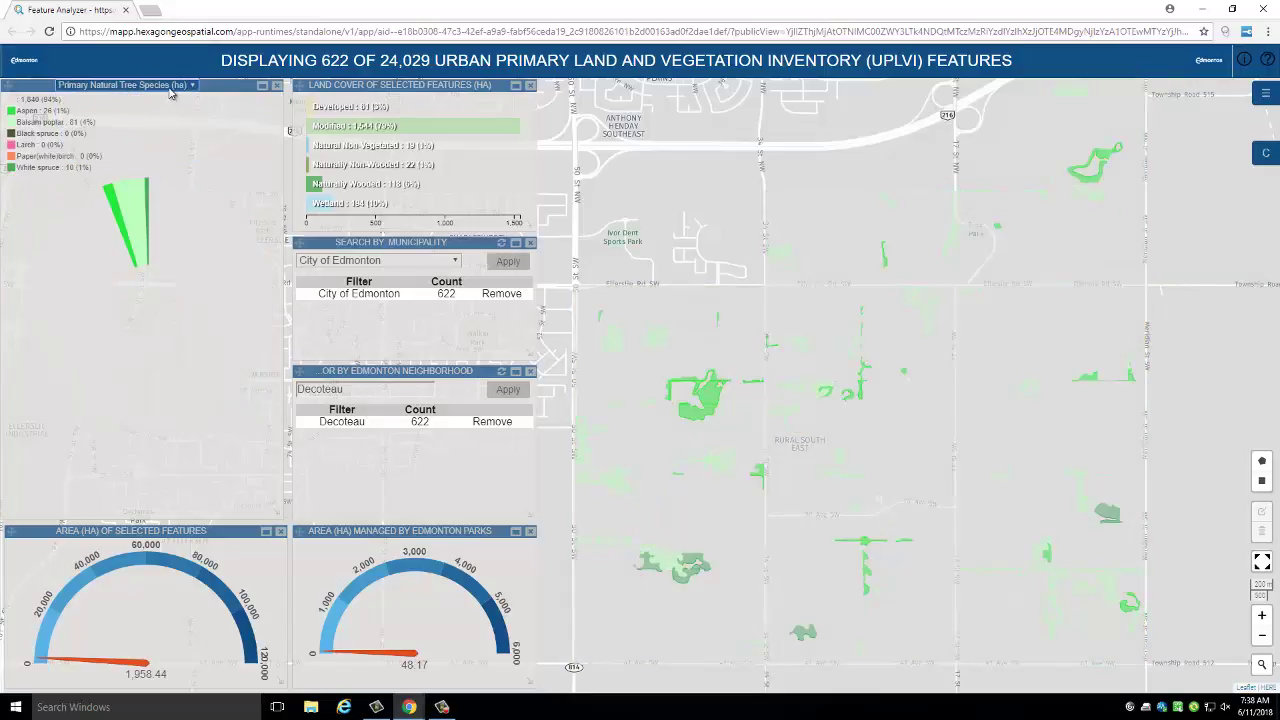
pyautogui.click(171, 88)
pyautogui.click(163, 121)
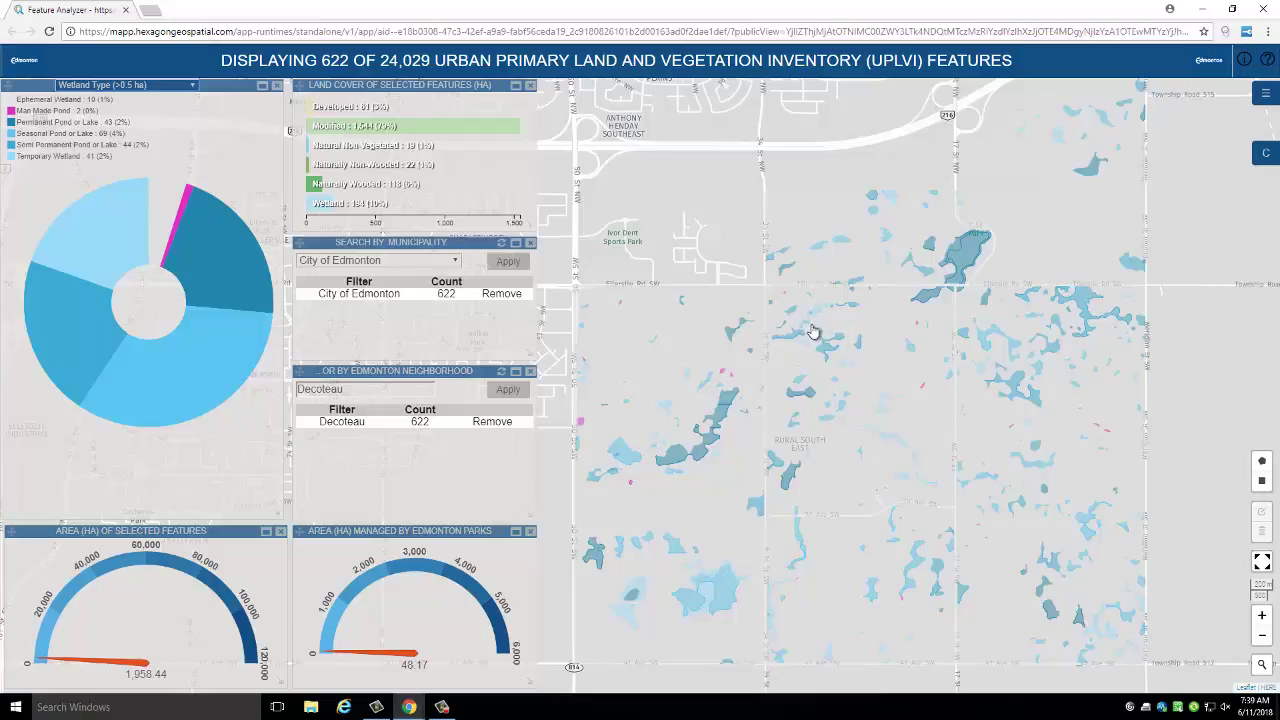
pyautogui.click(148, 86)
pyautogui.click(145, 131)
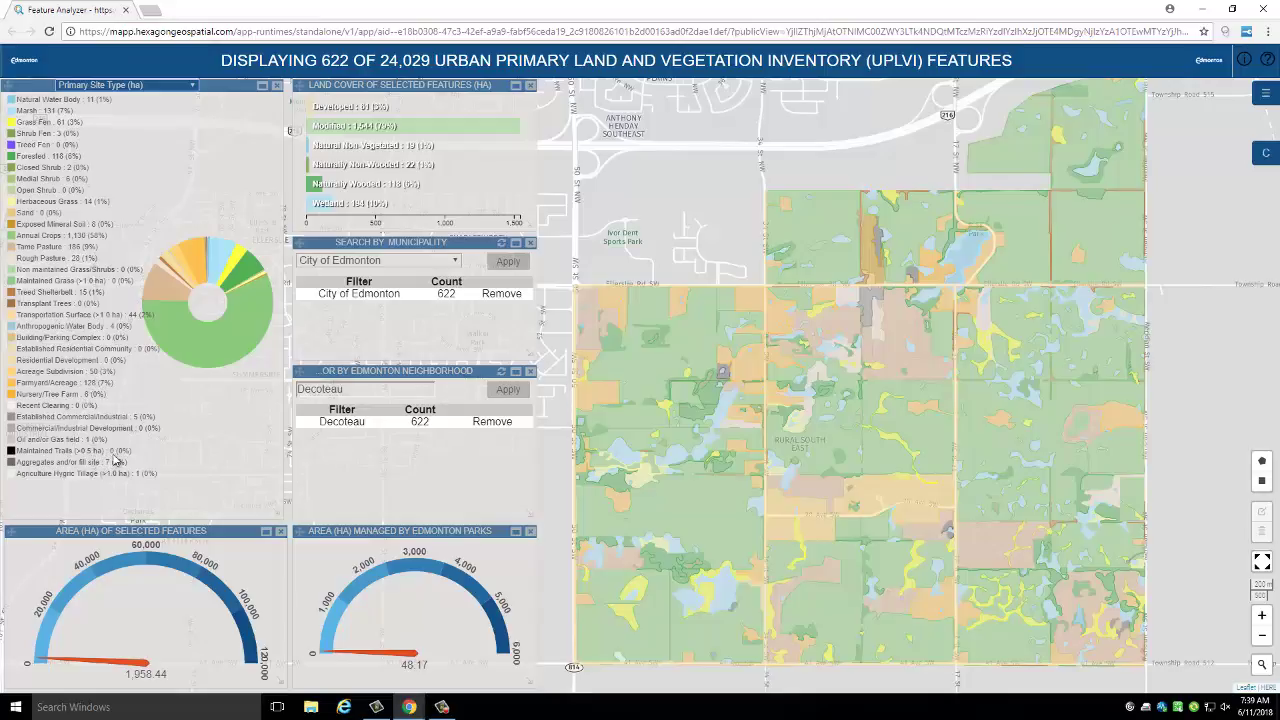
# Filter the pie chart to Annual Crops, then clear it back to 622 features.
pyautogui.click(236, 326)
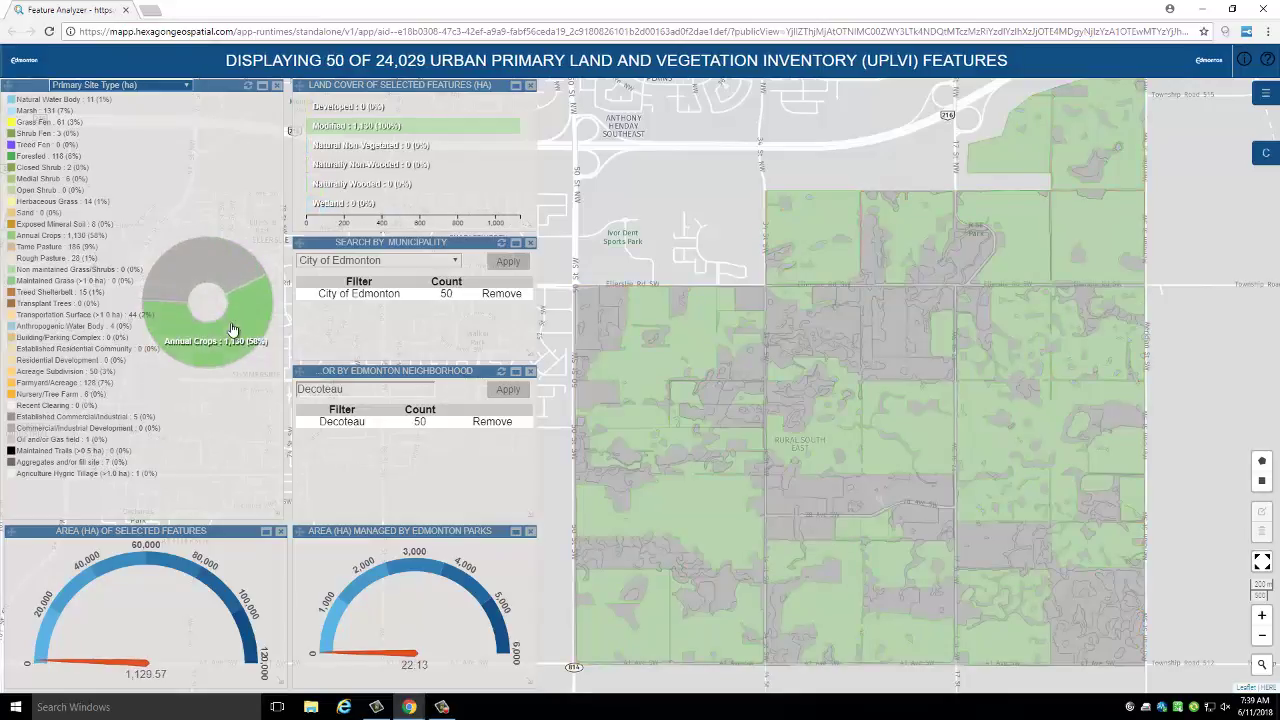
pyautogui.moveTo(229, 324)
pyautogui.click(249, 86)
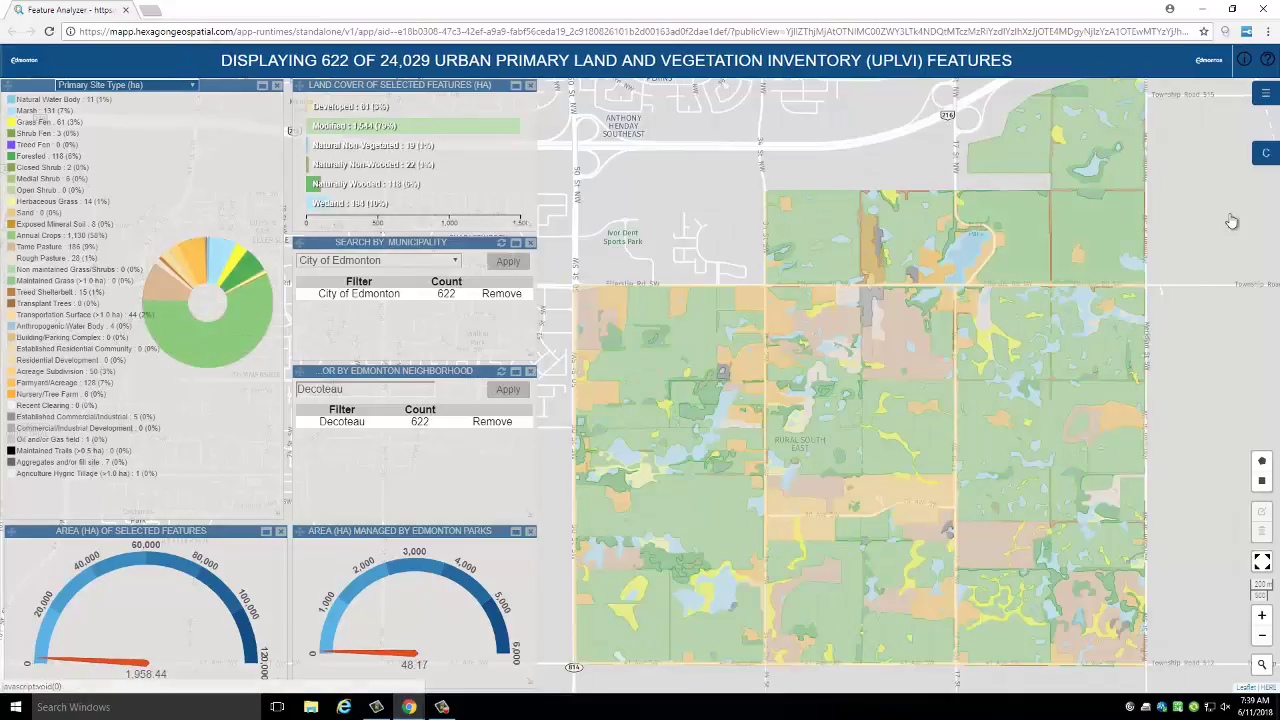
# Add the Primary Site Type chart panel and apply an Annual Crops filter, leaving 50 features.
pyautogui.click(1264, 96)
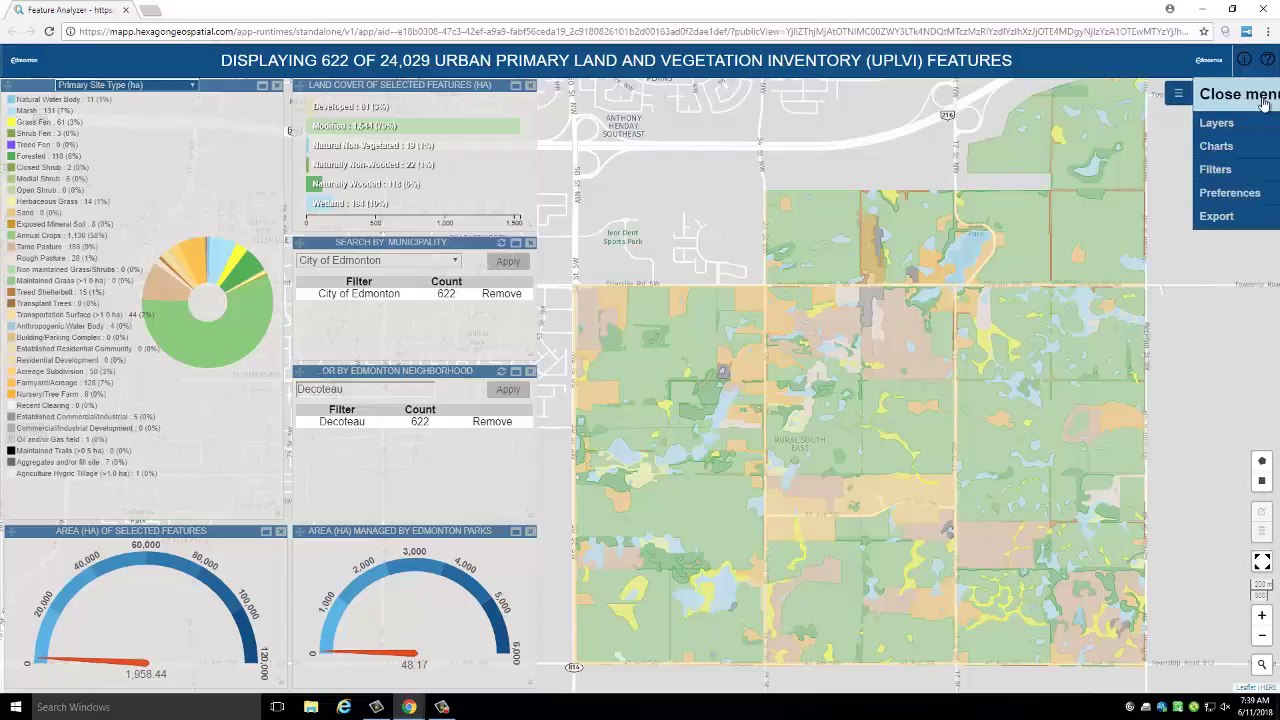
pyautogui.click(1206, 146)
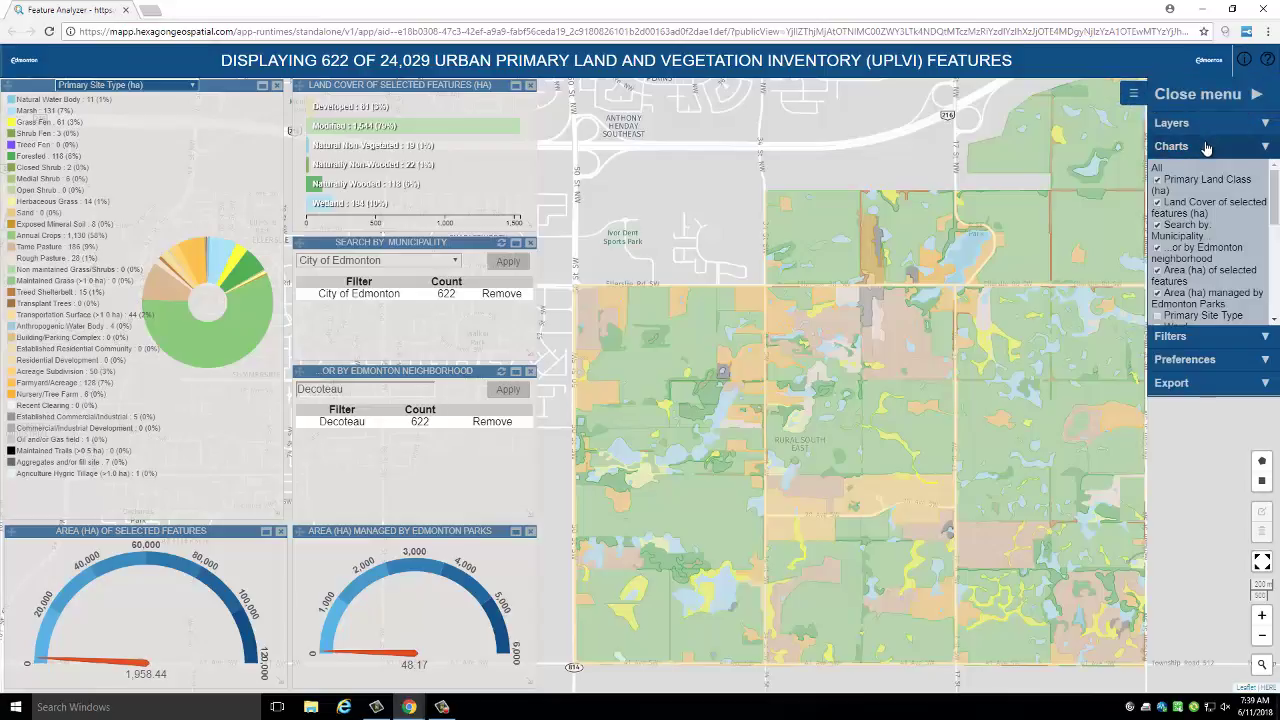
pyautogui.scroll(-2, 1178, 252)
pyautogui.click(1158, 250)
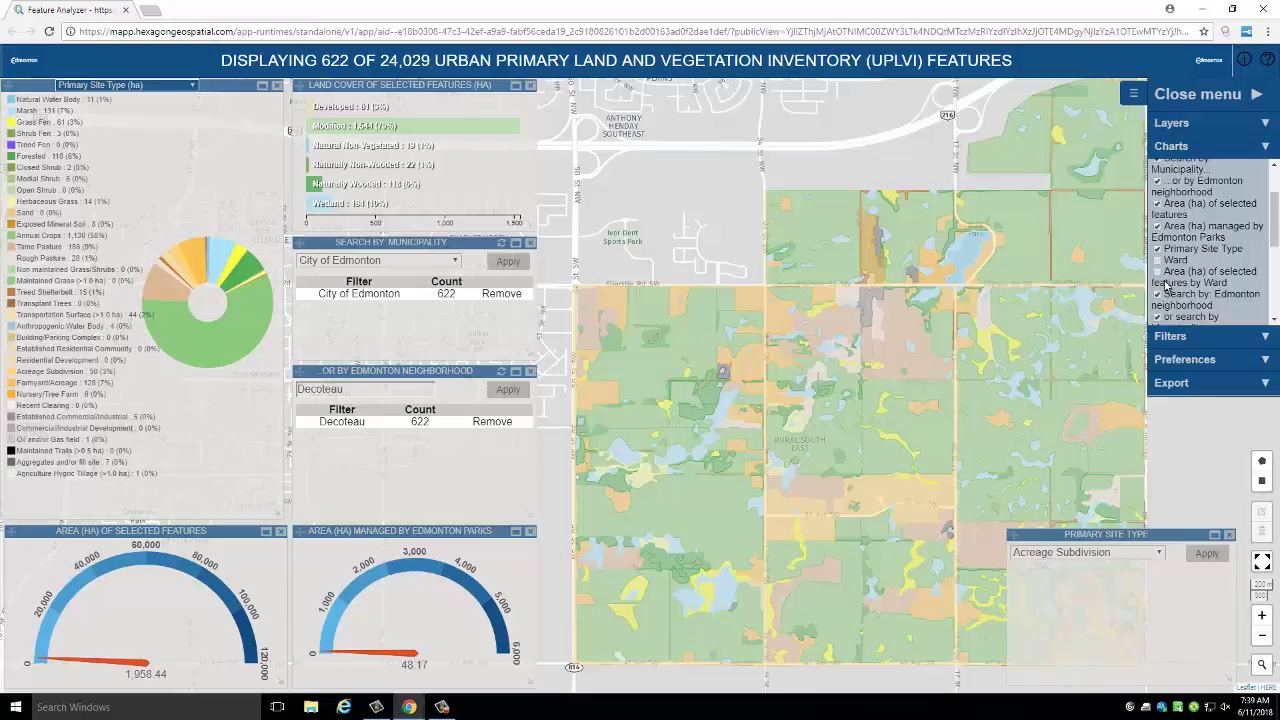
pyautogui.click(1152, 552)
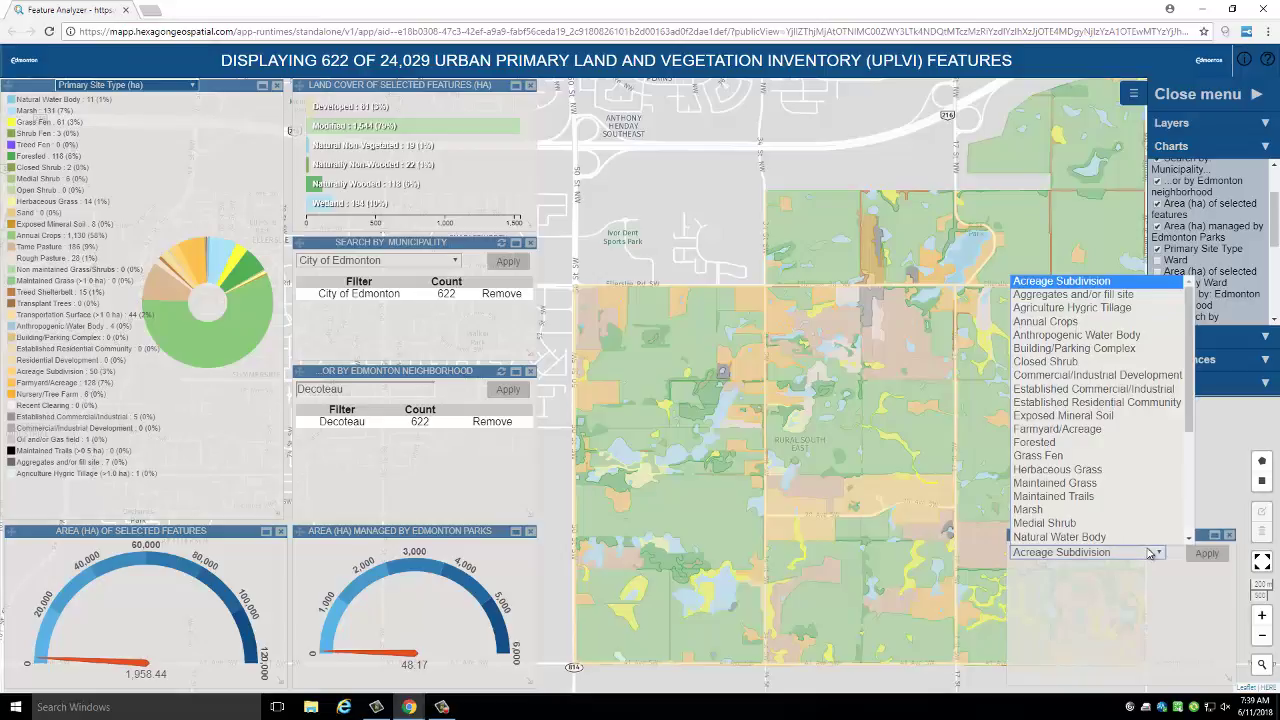
pyautogui.click(1118, 322)
pyautogui.click(1207, 555)
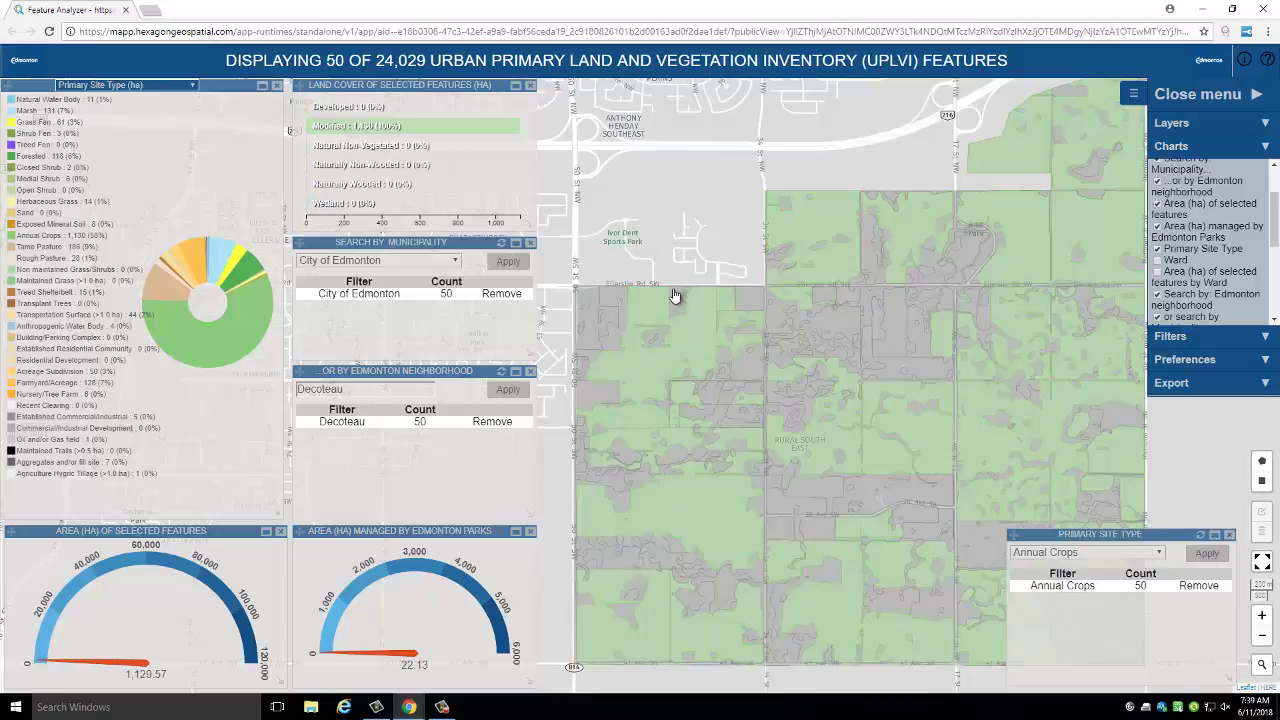
# Close the Search by Municipality panel and re-enable it from the charts list.
pyautogui.click(531, 243)
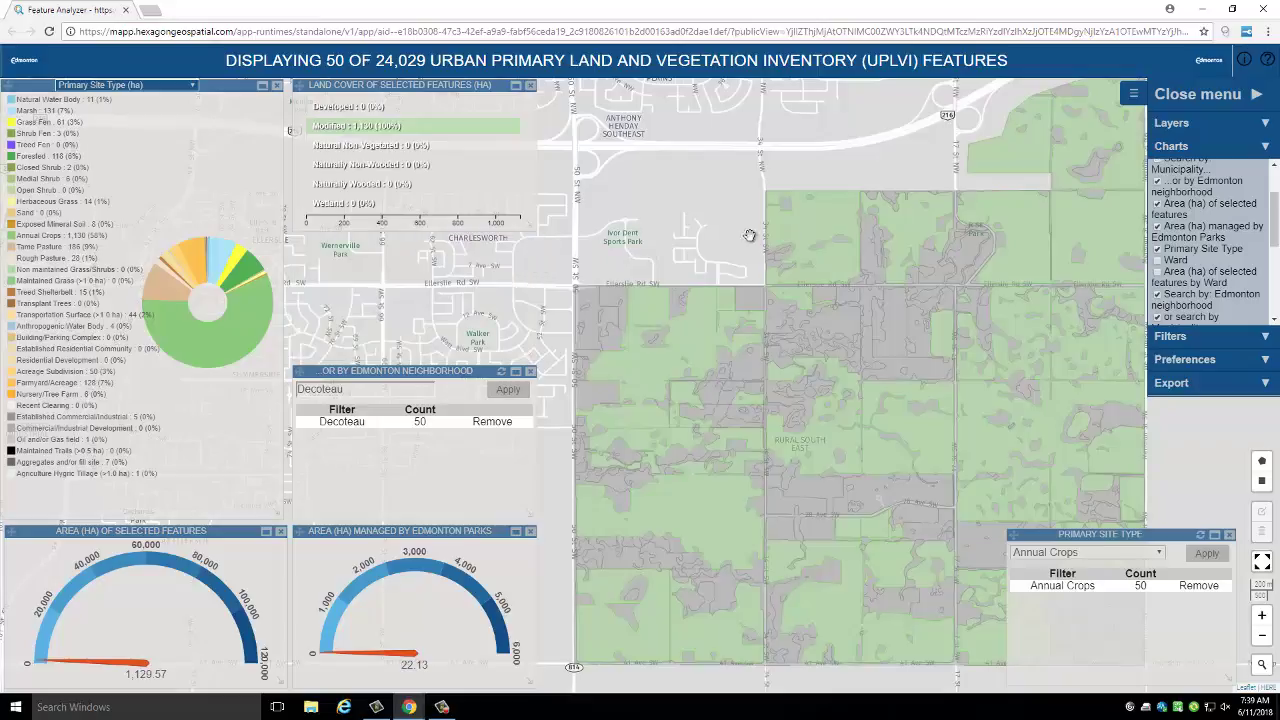
pyautogui.moveTo(1273, 222); pyautogui.dragTo(1102, 212)
pyautogui.click(1158, 198)
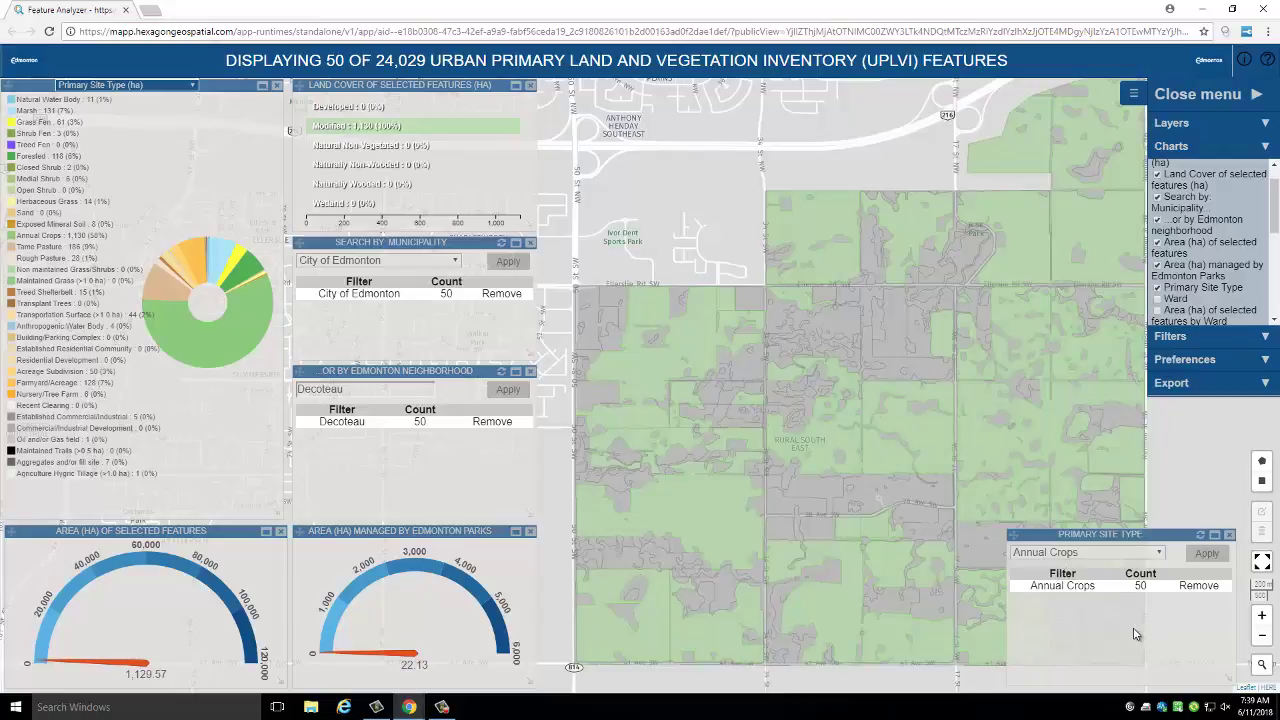
# Remove the Annual Crops and Decoteau filters and zoom the map to the full city extent.
pyautogui.click(1197, 588)
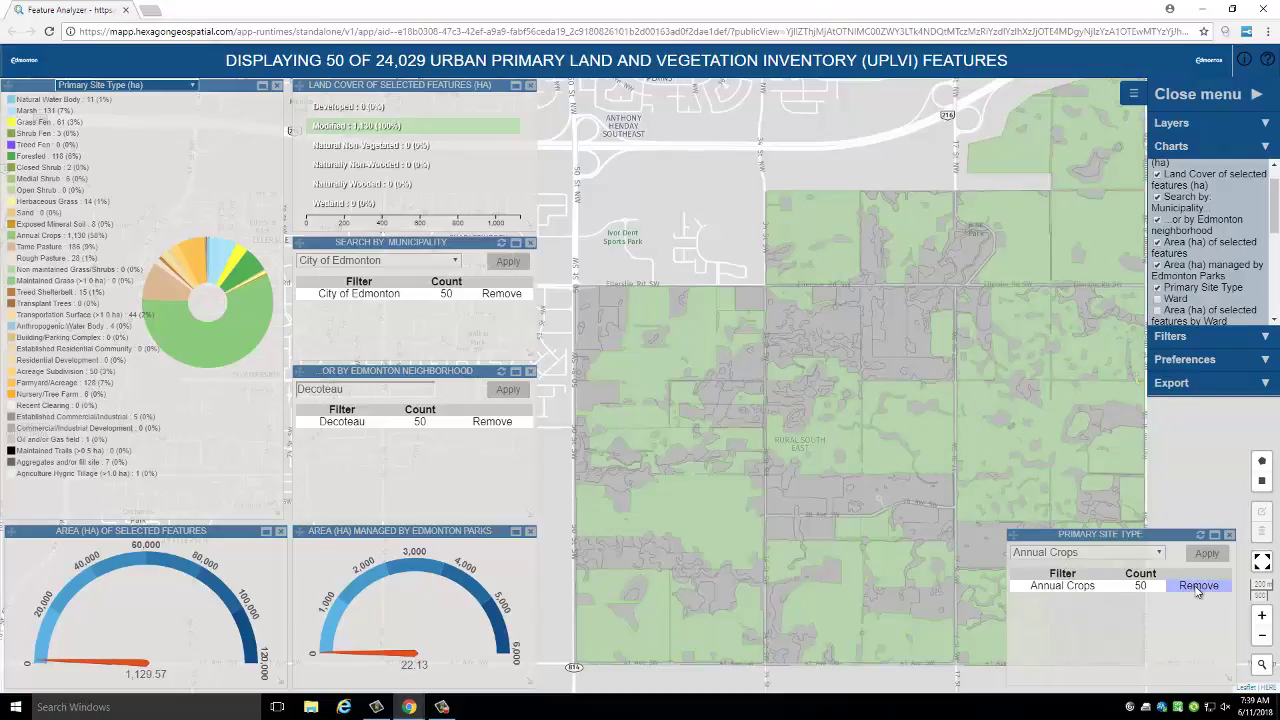
pyautogui.click(490, 422)
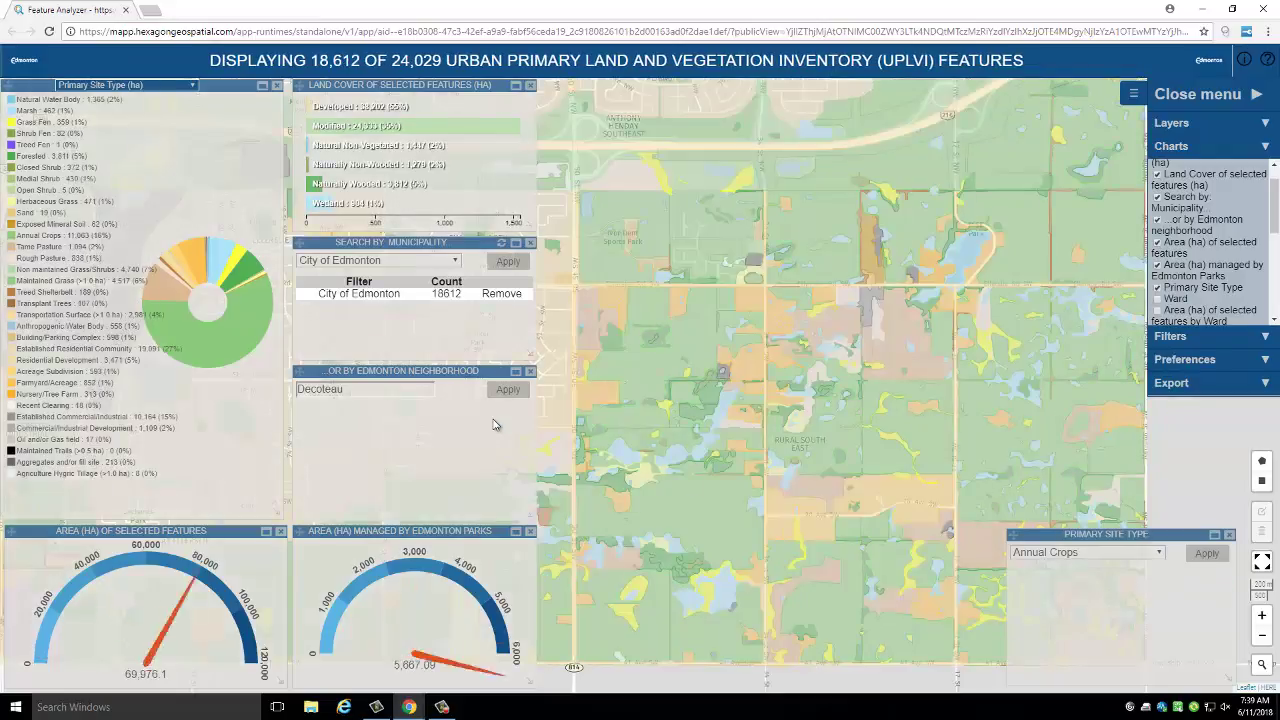
pyautogui.click(1261, 563)
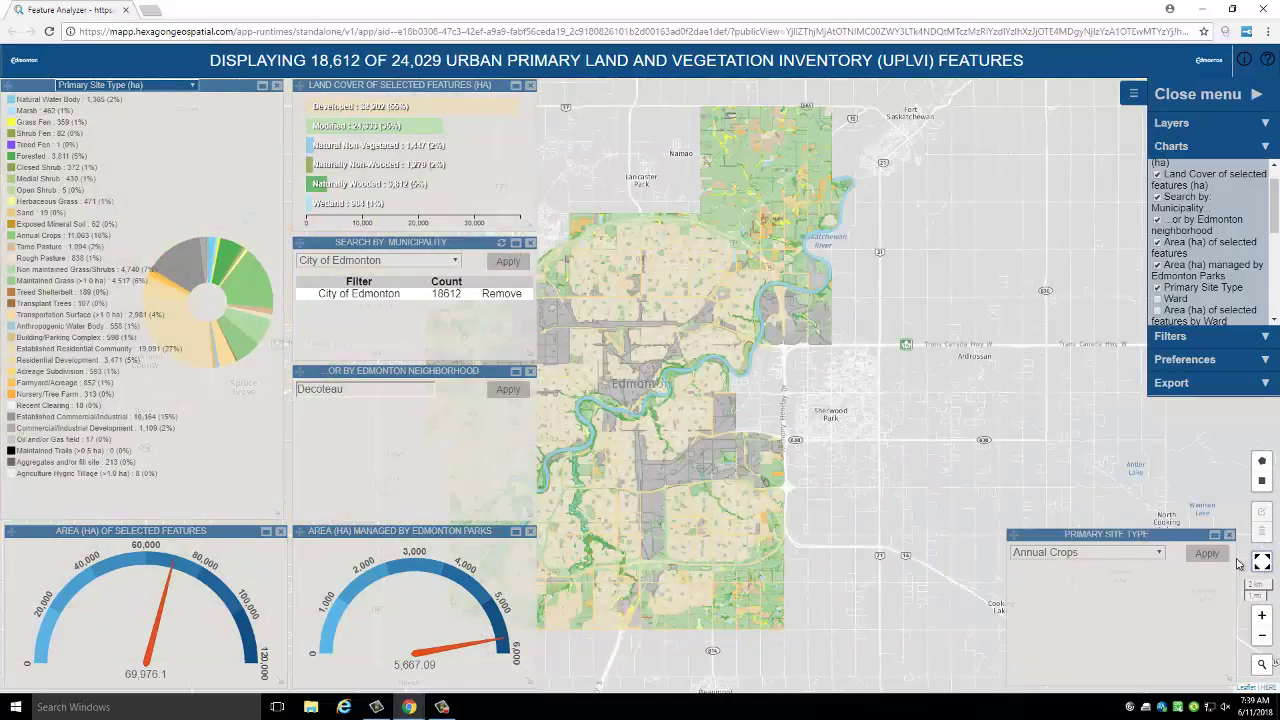
pyautogui.moveTo(866, 428); pyautogui.dragTo(875, 427)
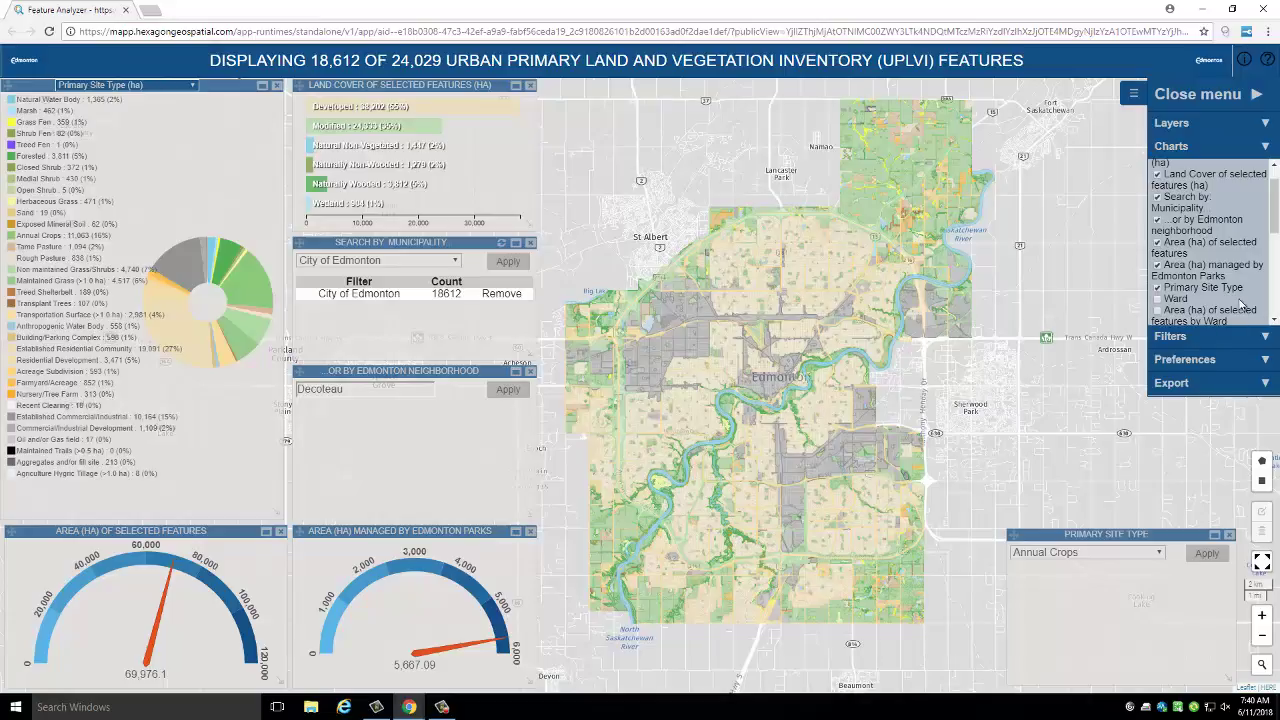
pyautogui.click(1134, 96)
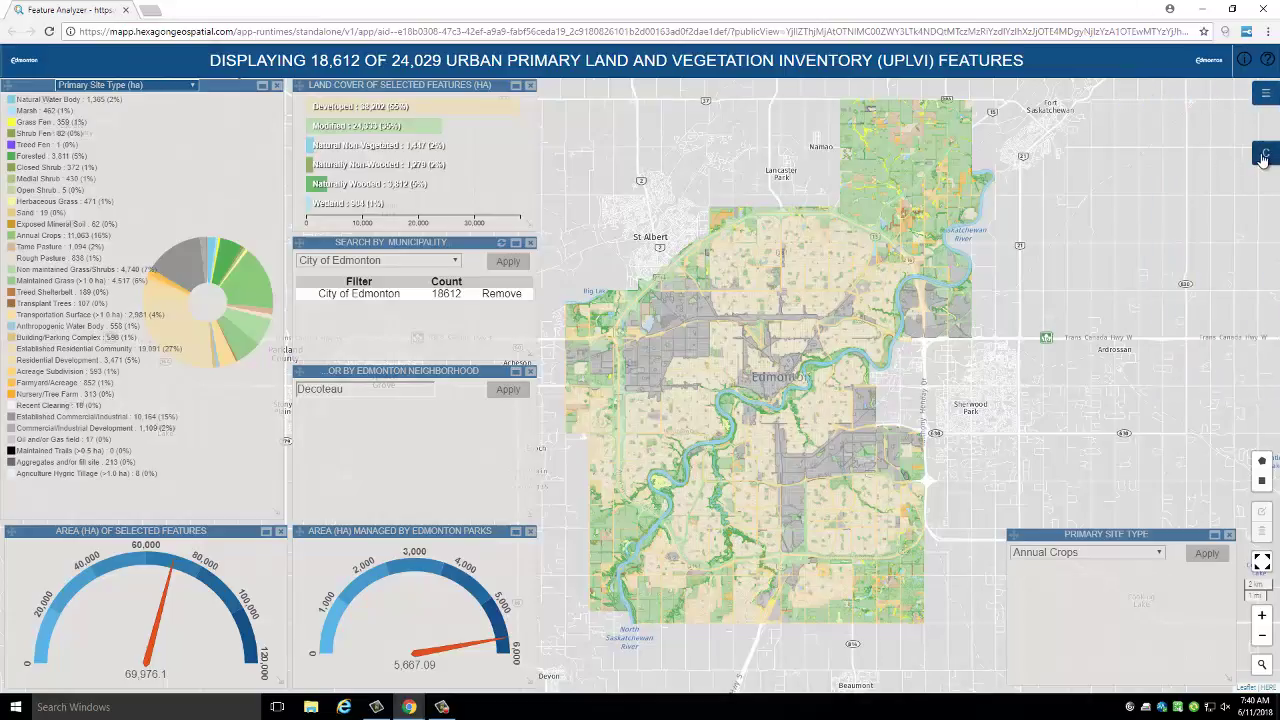
# Switch to the chart-focused layout and apply the Decoteau neighbourhood filter via a 'de' search.
pyautogui.click(1265, 155)
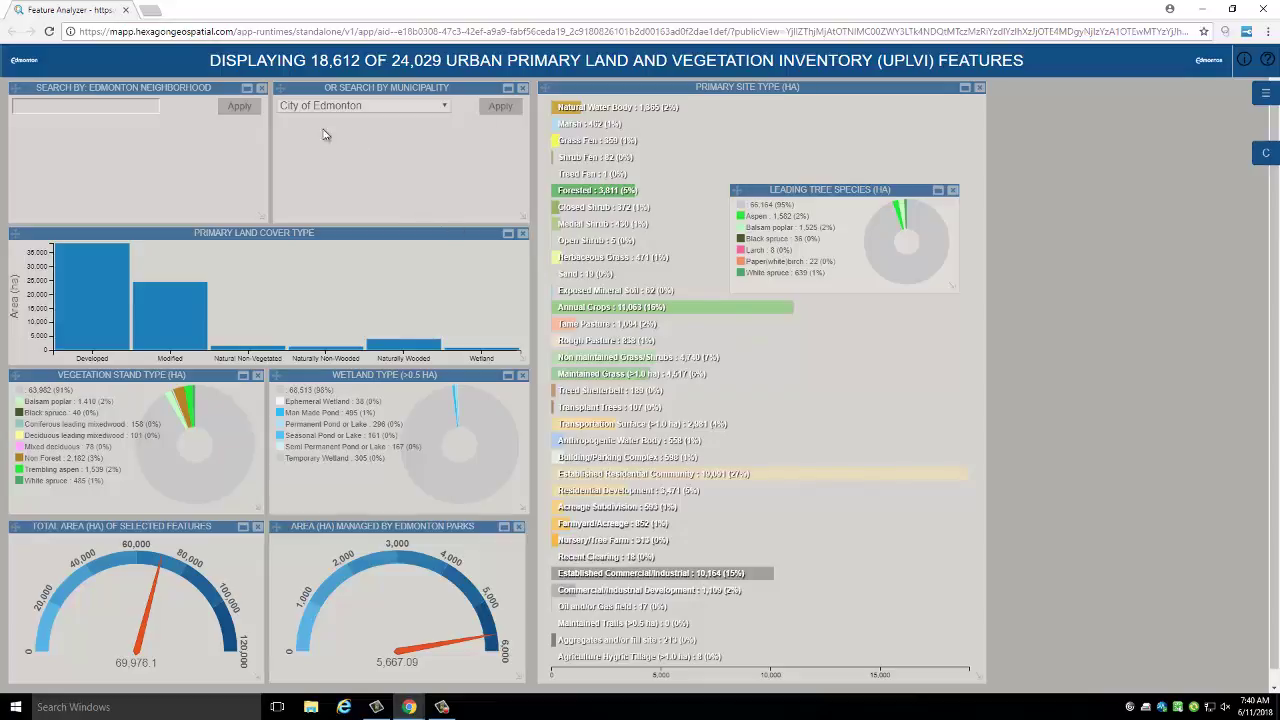
pyautogui.click(73, 112)
pyautogui.write('de')
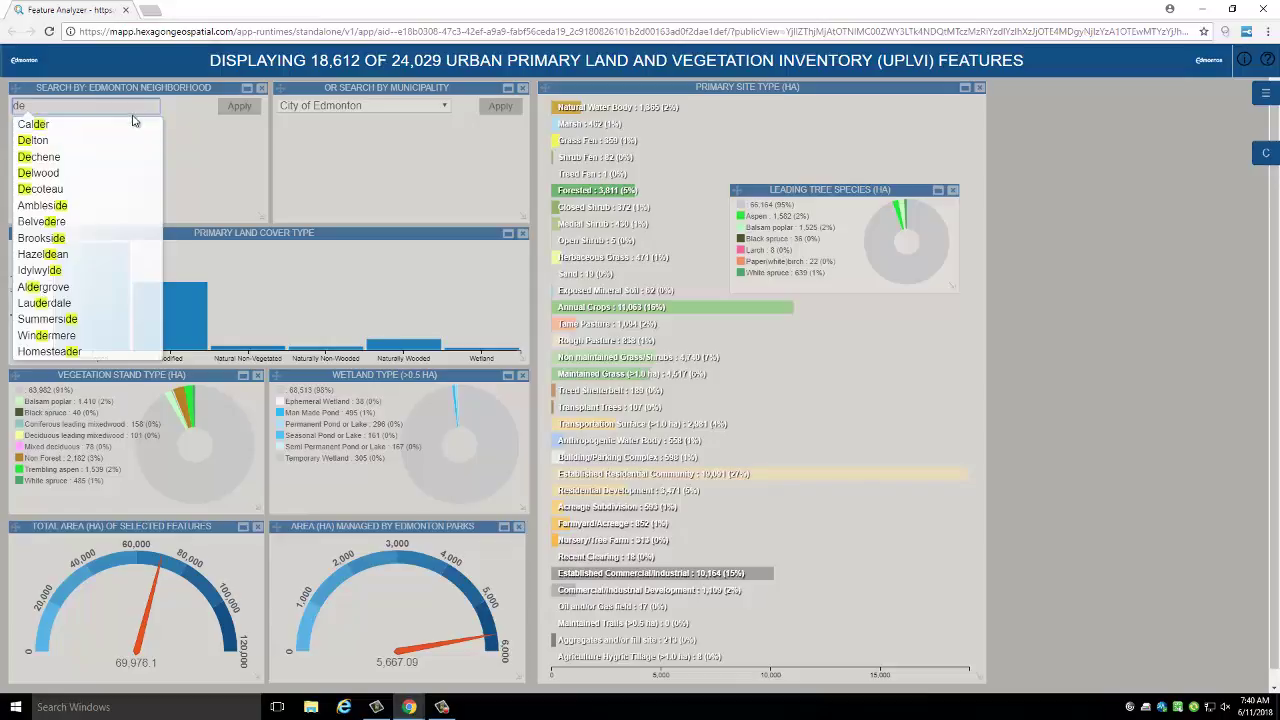
pyautogui.click(37, 189)
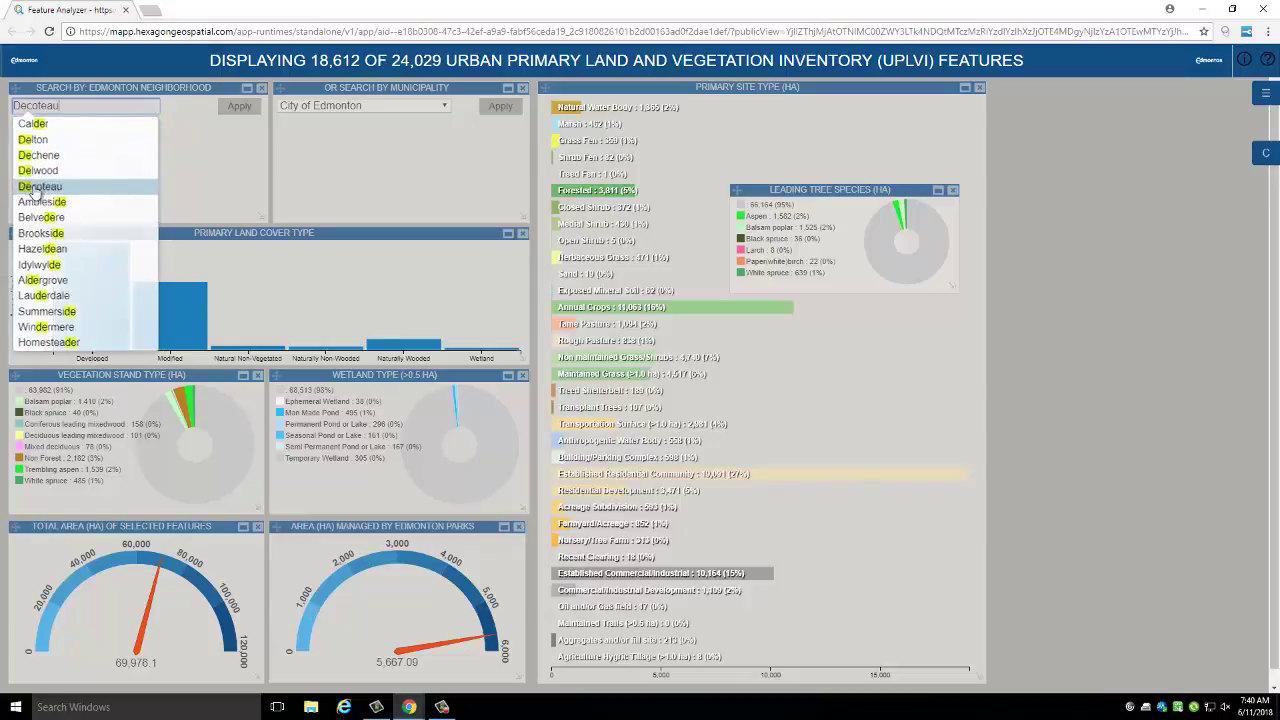
pyautogui.click(245, 108)
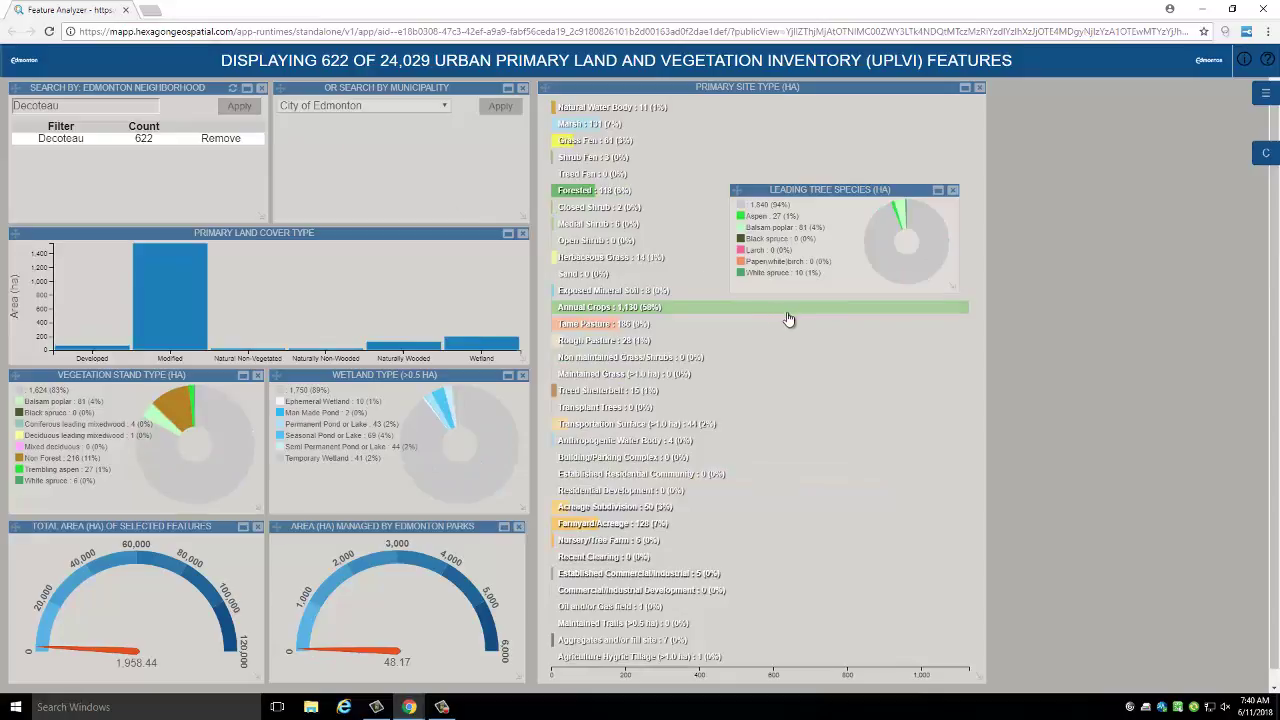
pyautogui.moveTo(825, 315)
# Switch back to the map layout and use Filters > Reset All to show all 24,029 features.
pyautogui.click(1266, 154)
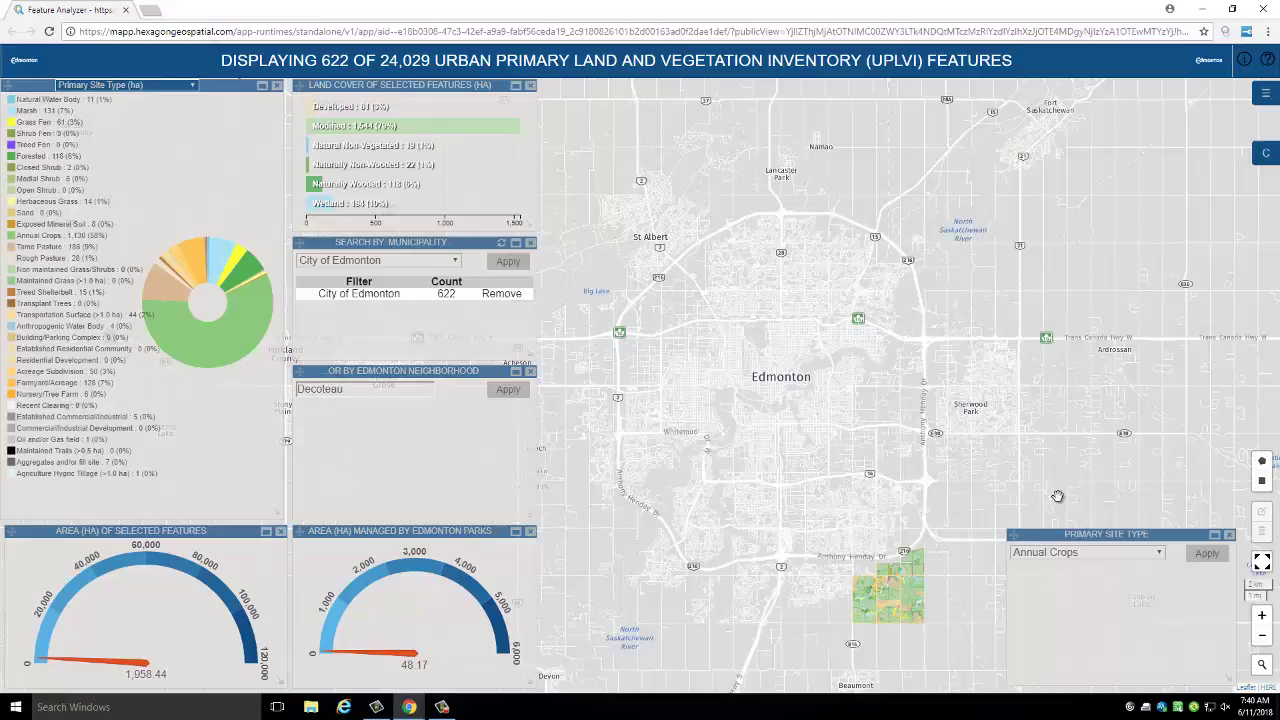
pyautogui.click(1266, 100)
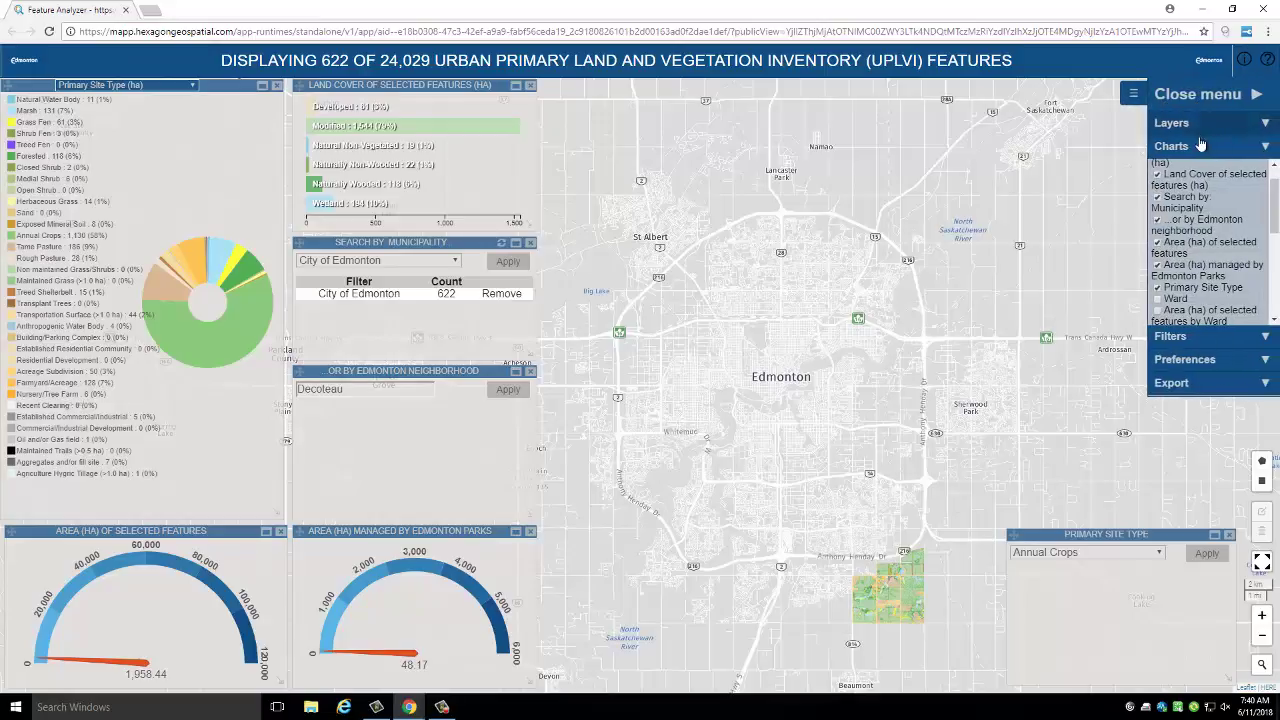
pyautogui.click(1195, 172)
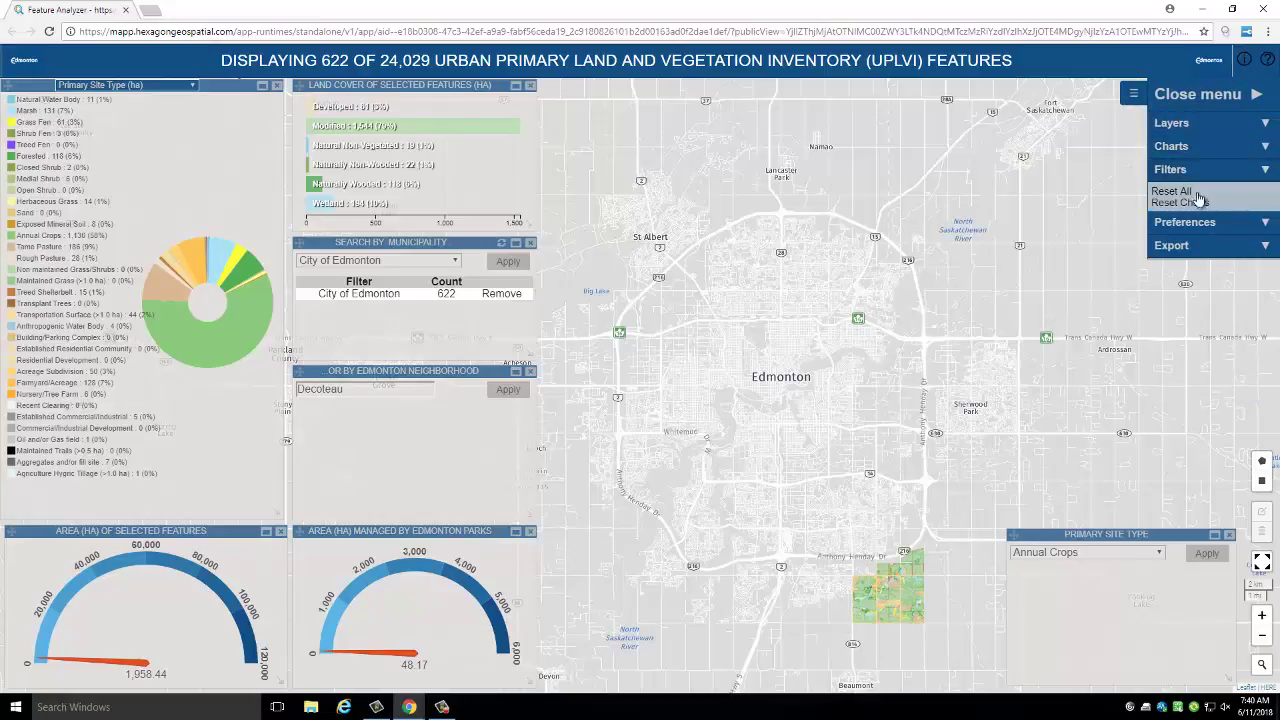
pyautogui.click(1200, 194)
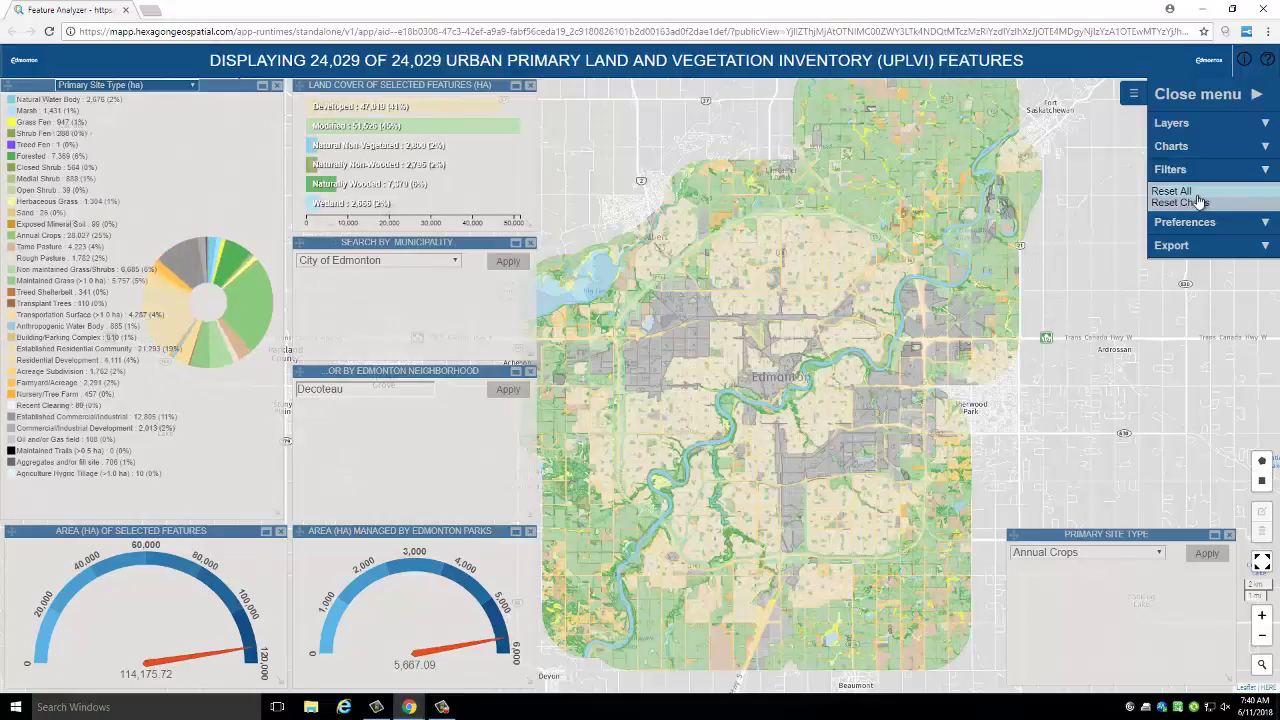